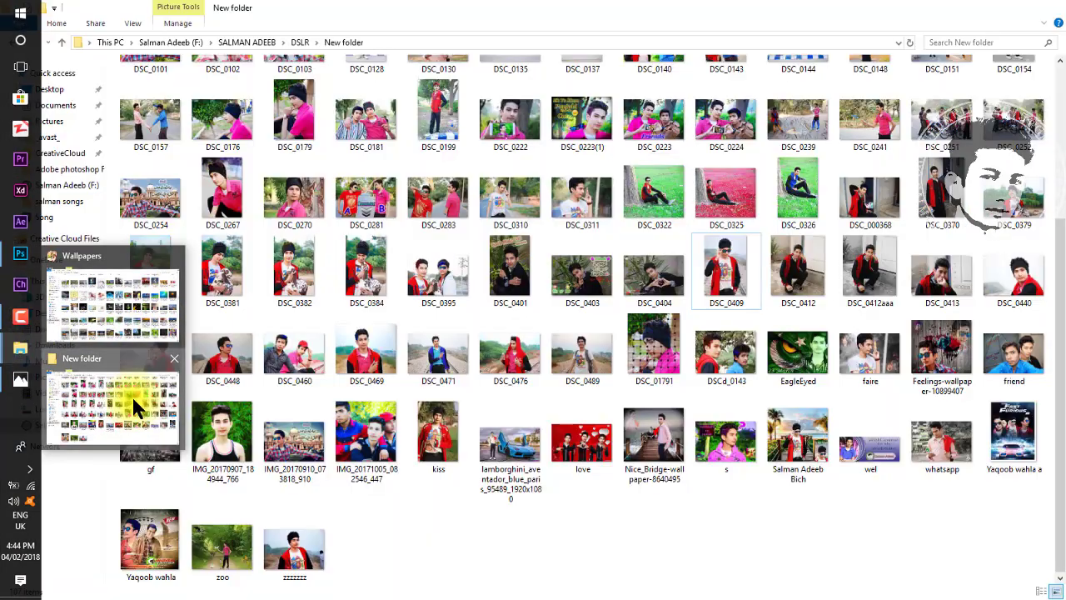
Step: Open the photo DSC_0409 from the DSLR folder's New folder in Photoshop
left_click(131, 394)
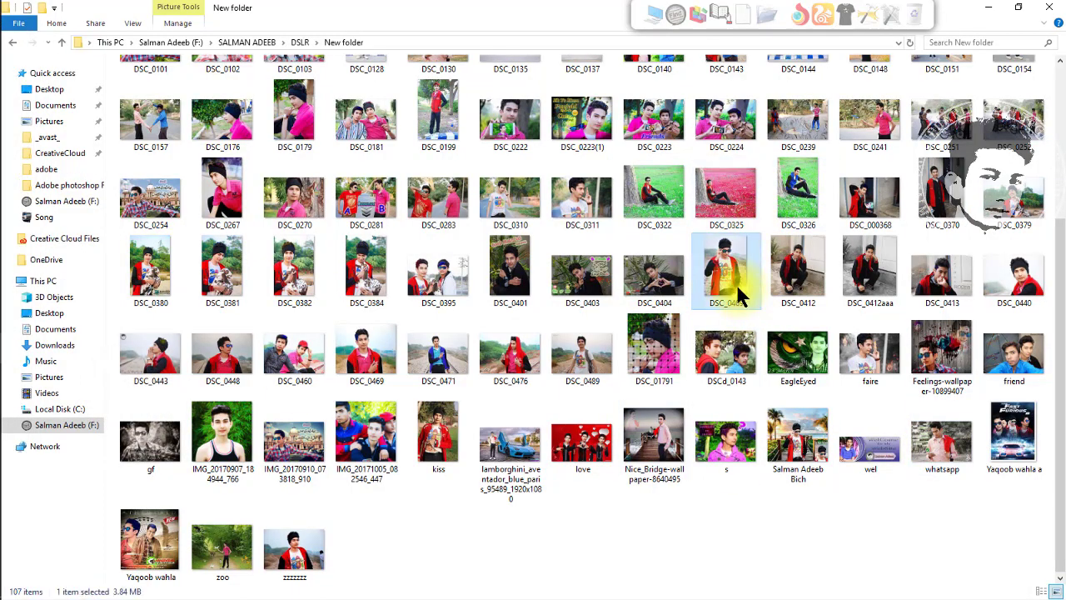
left_click_drag(740, 293, 394, 276)
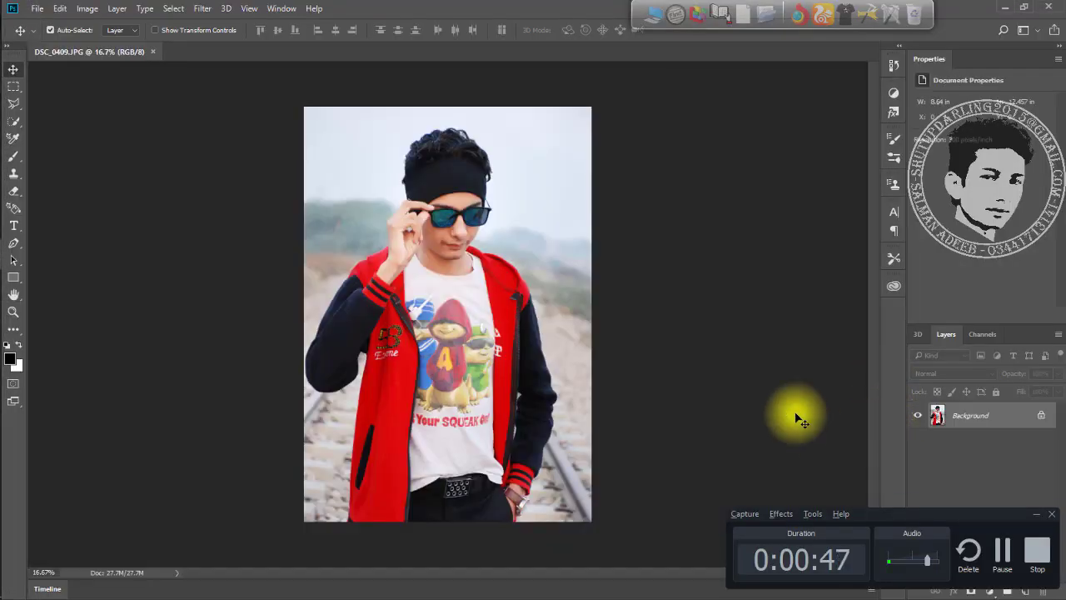
left_click(763, 341)
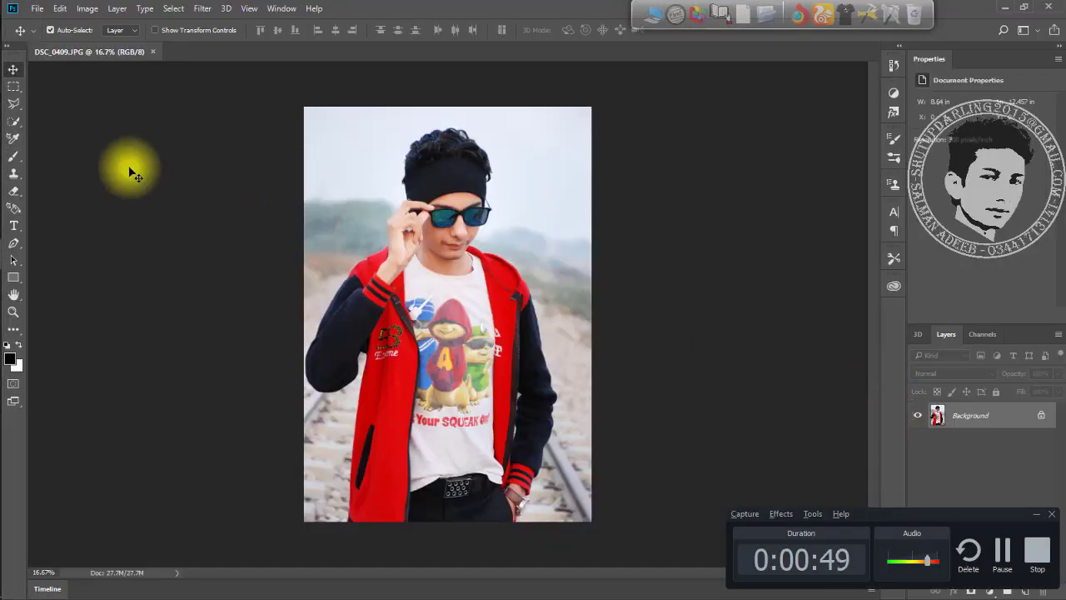
Step: Open lamborghini_aventador_night_shot-1920x1080 from the Wallpapers folder as a separate document in Photoshop
mouse_move(30, 258)
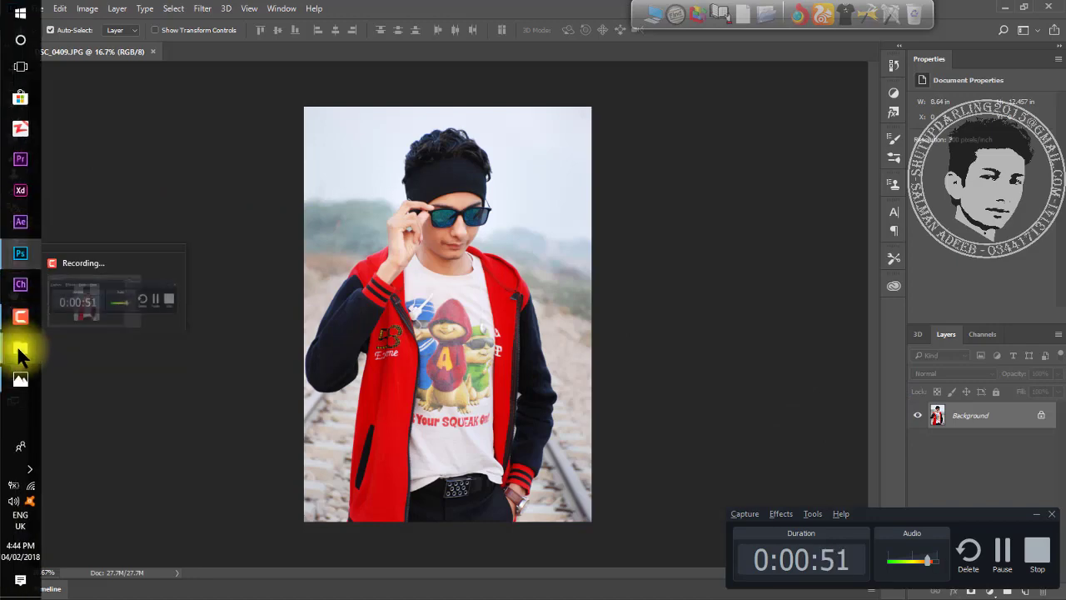
mouse_move(20, 347)
left_click(122, 309)
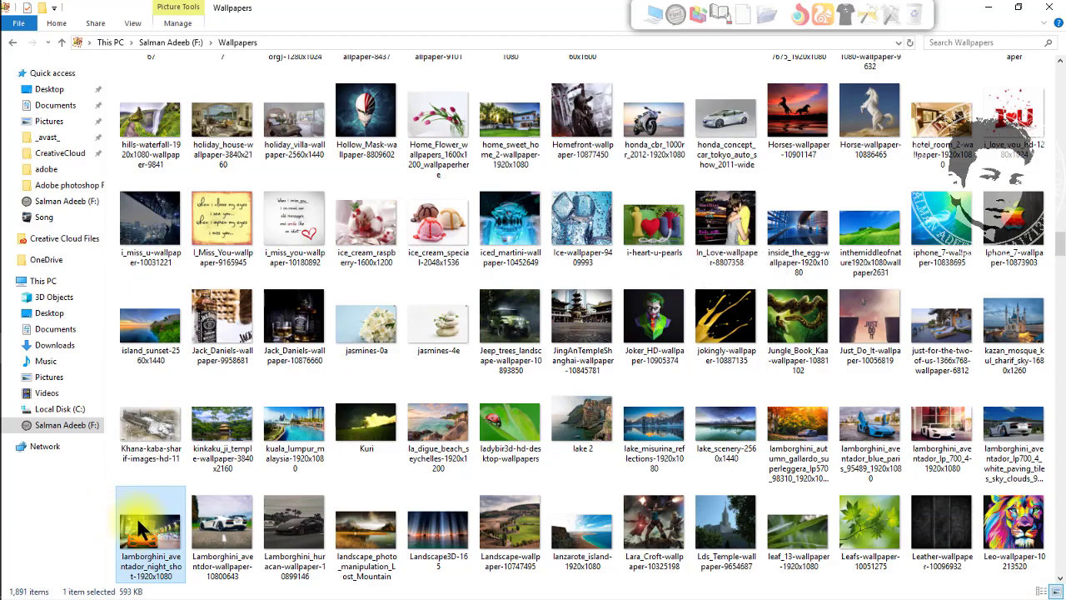
left_click_drag(137, 517, 345, 50)
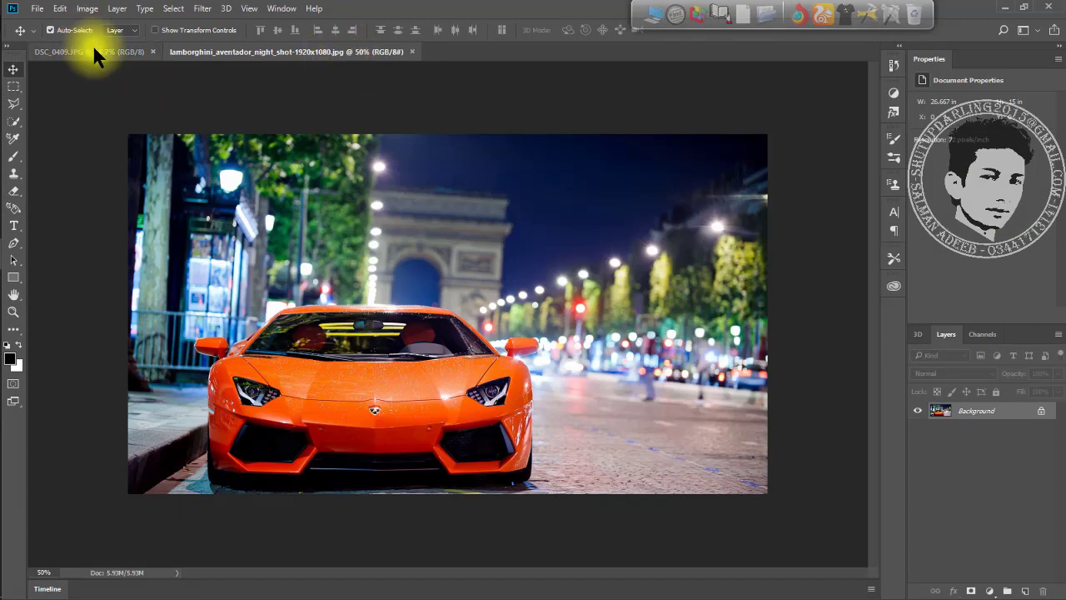
Step: Select the whole man in DSC_0409.JPG with the Quick Selection tool
left_click(93, 47)
left_click(257, 48)
left_click(121, 48)
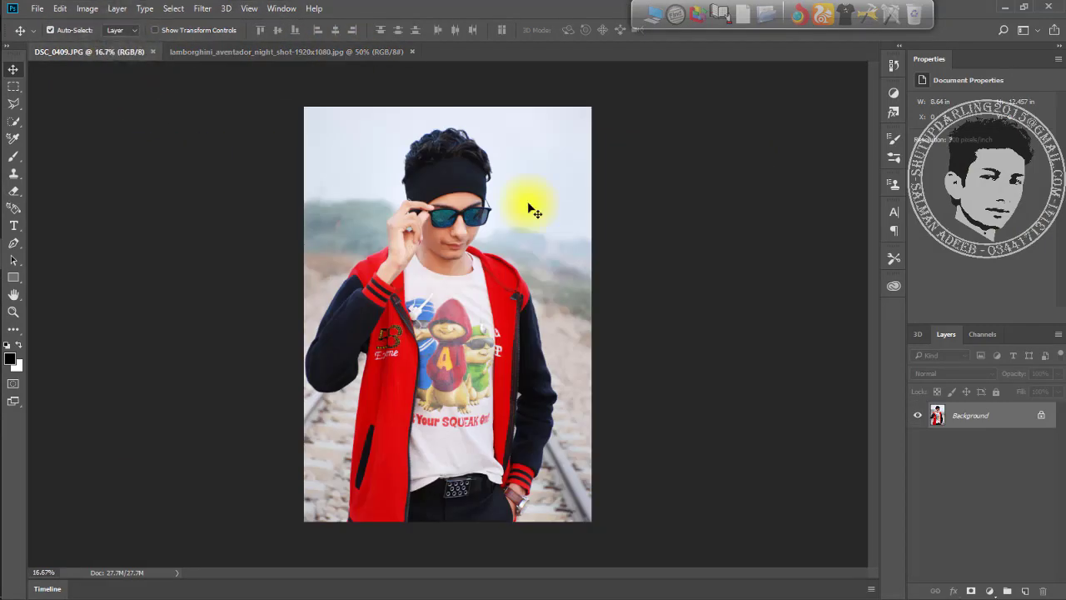
key("ctrl+0")
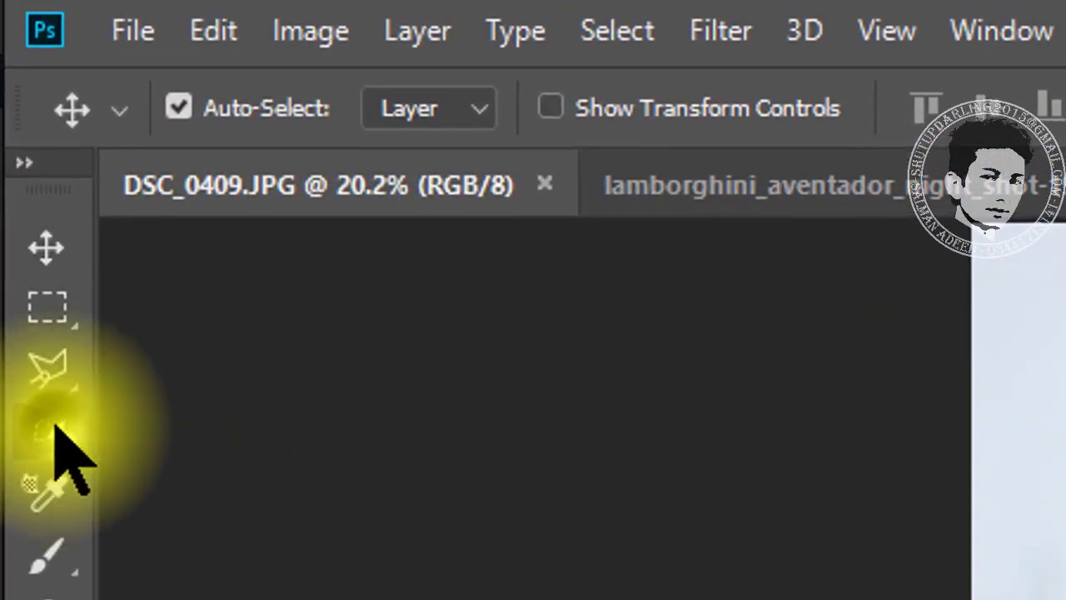
left_click(48, 429)
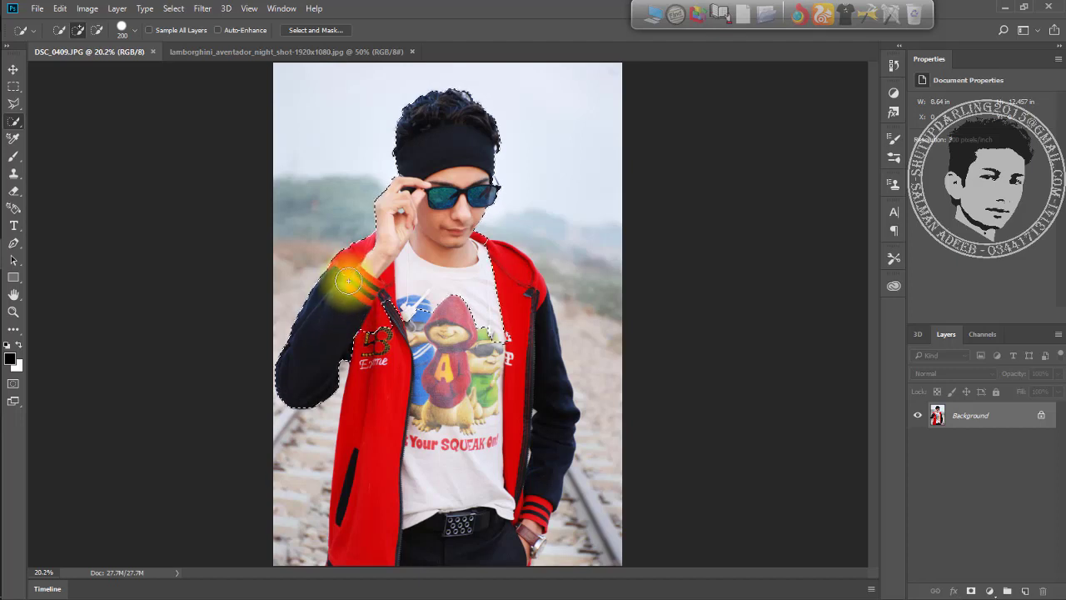
mouse_move(347, 281)
left_mouse_down()
mouse_move(426, 379)
mouse_move(427, 400)
mouse_move(387, 455)
mouse_move(390, 388)
mouse_move(401, 513)
mouse_move(432, 528)
mouse_move(480, 533)
mouse_move(531, 473)
mouse_move(533, 396)
mouse_move(518, 350)
mouse_move(472, 295)
left_mouse_up()
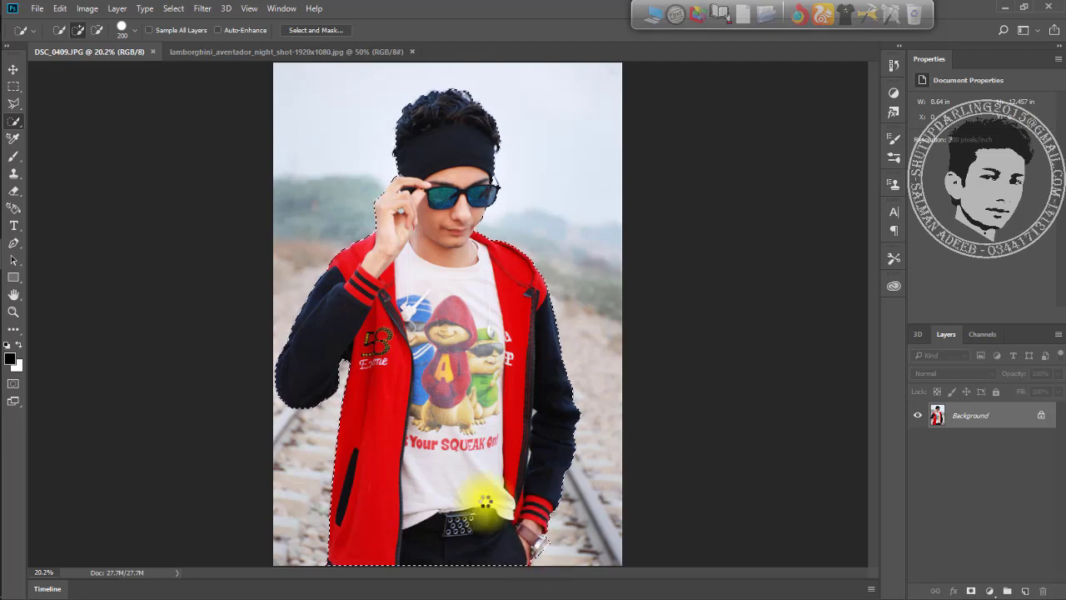
Step: Inspect the selection outline closely around the man, from the hair down to the belt and watch
key("ctrl+plus")
key("ctrl+plus")
key("ctrl+plus")
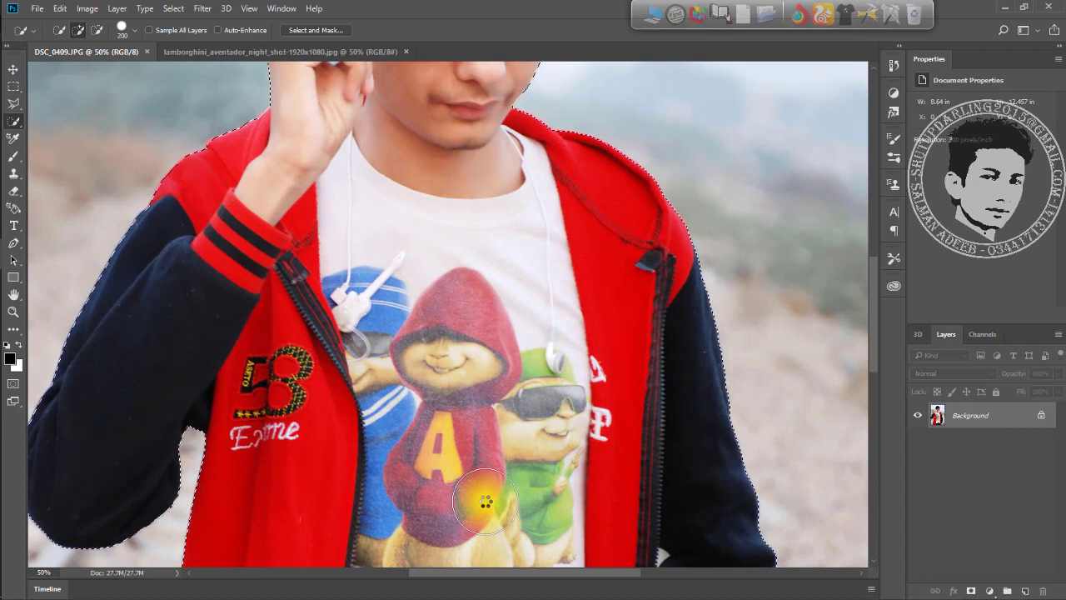
scroll(486, 503, "up", 10)
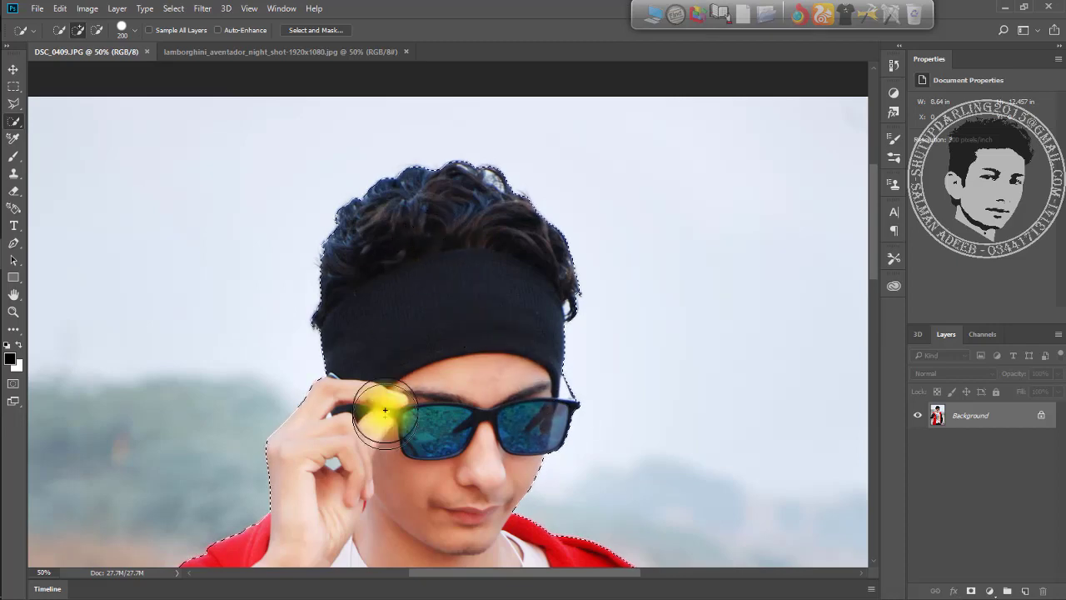
scroll(389, 400, "down", 10)
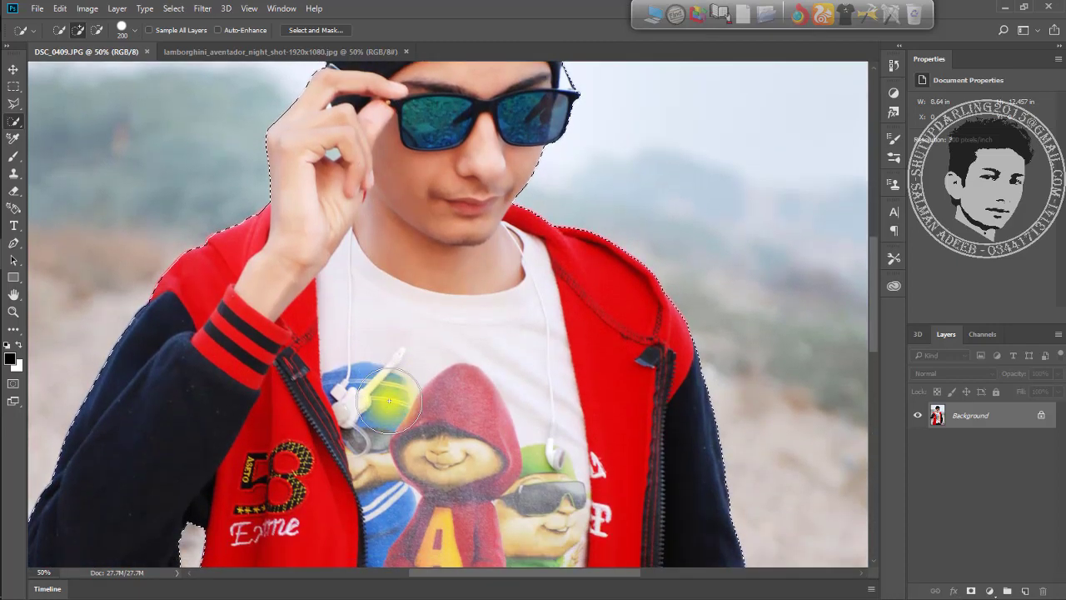
scroll(389, 400, "down", 10)
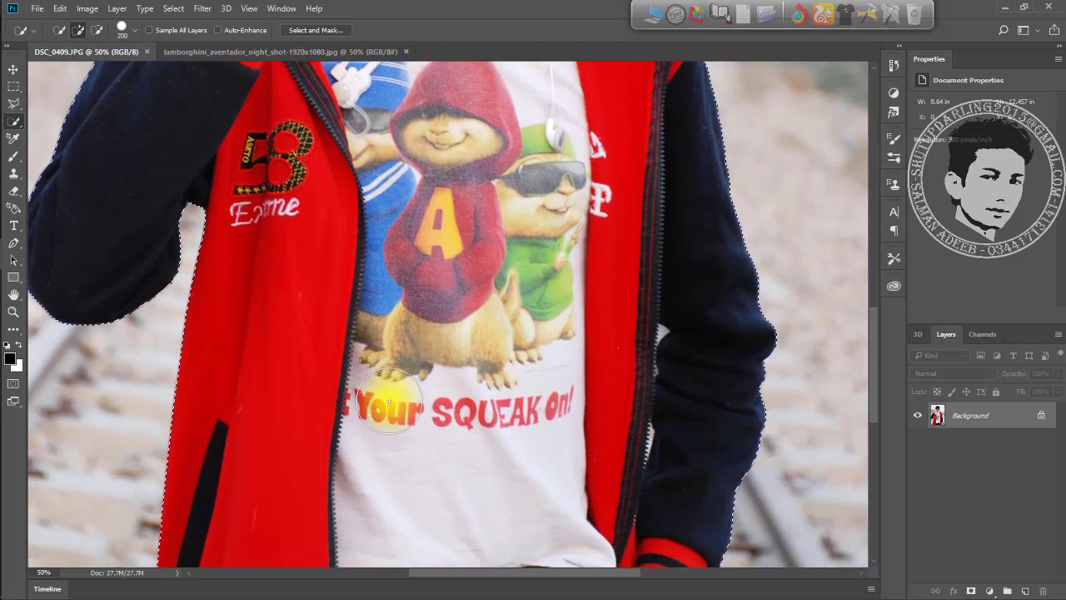
scroll(389, 400, "down", 5)
scroll(389, 400, "up", 3)
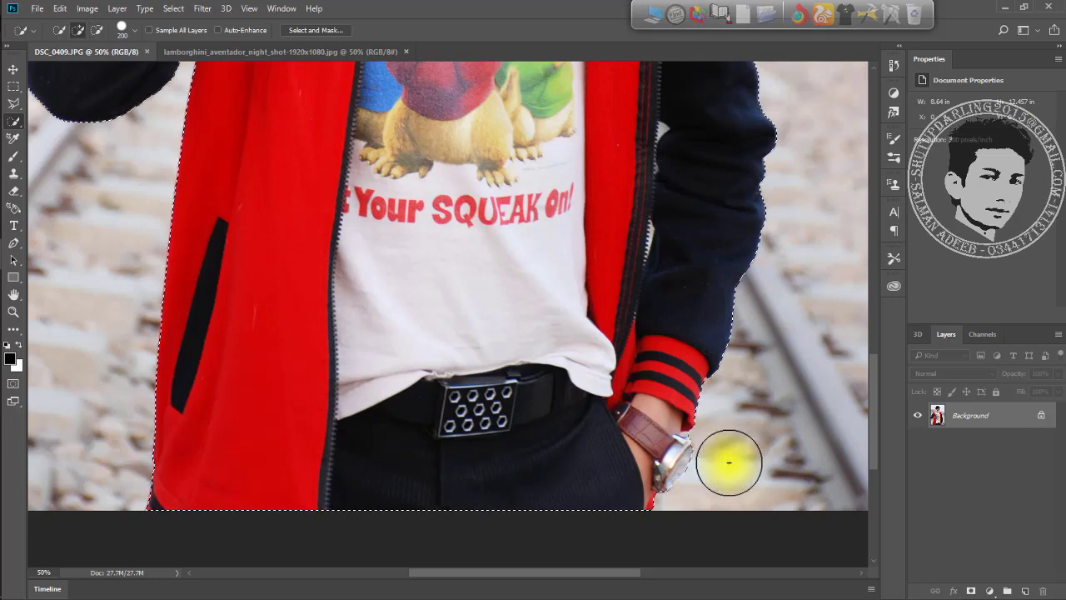
key("ctrl+0")
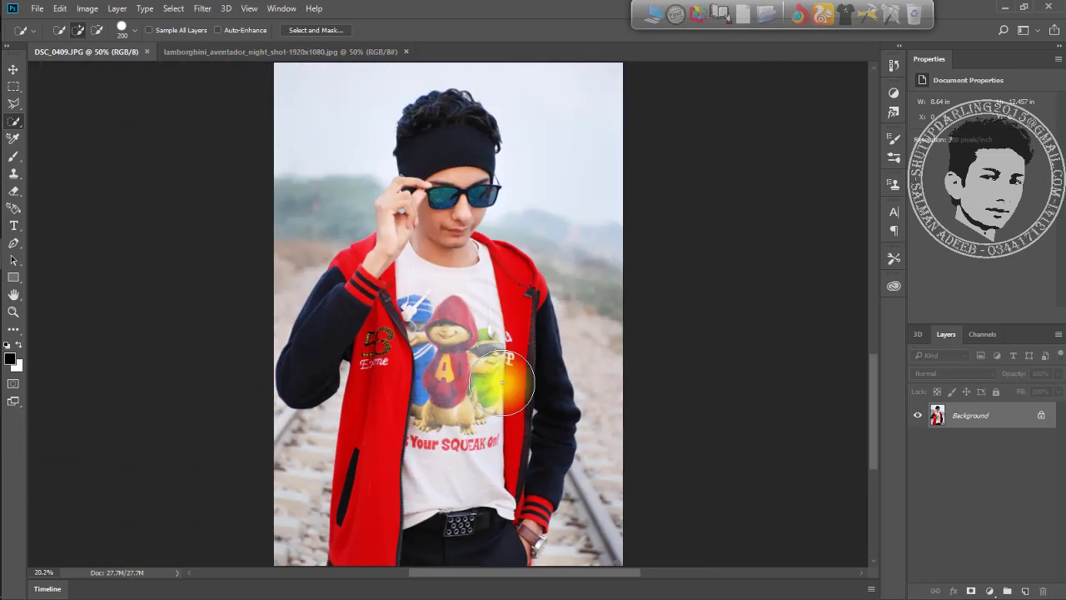
Step: Copy the selected man into the Lamborghini image and scale him to about 29%, standing in front of the car
left_click(13, 70)
left_click_drag(473, 299, 396, 382)
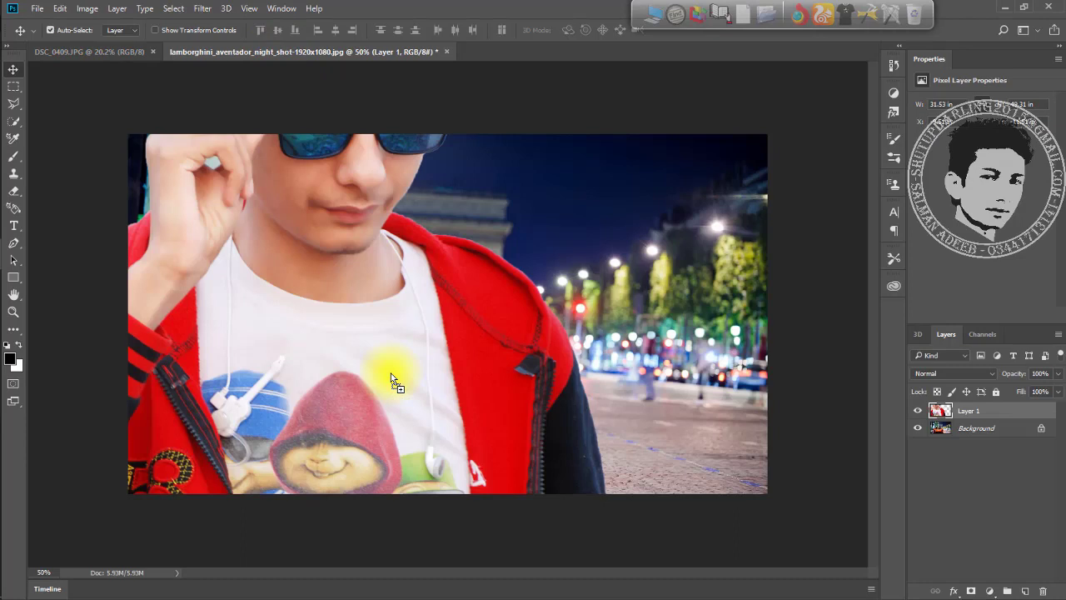
key("ctrl+t")
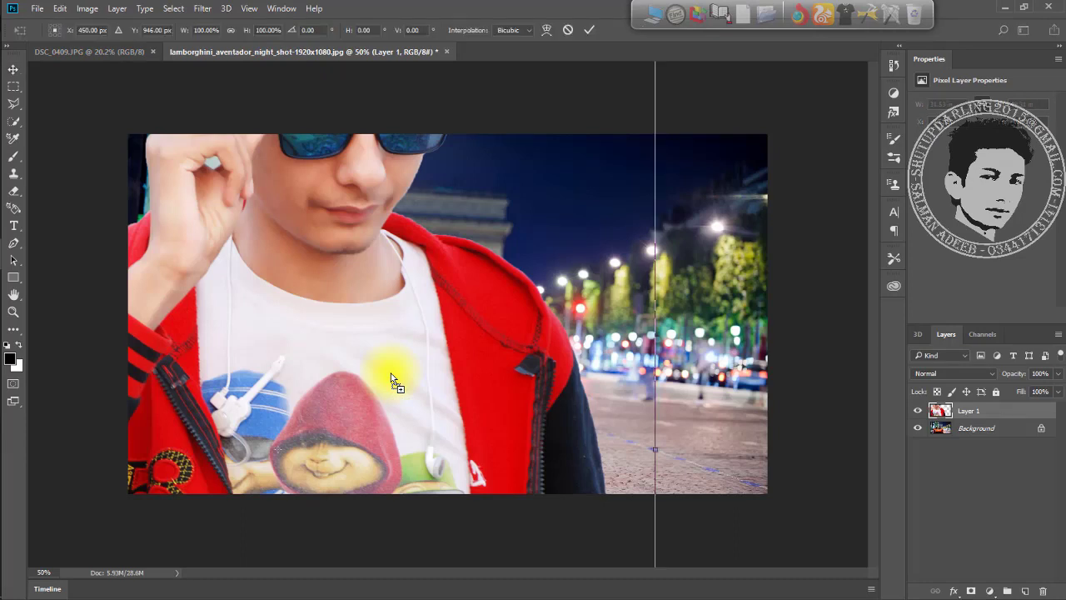
key("ctrl+0")
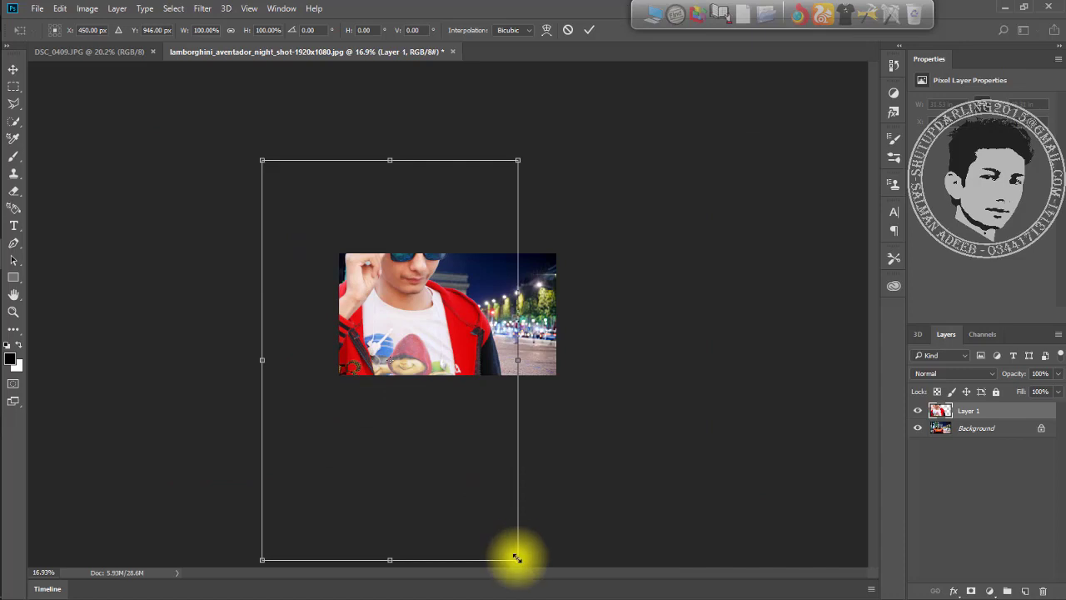
left_click_drag(517, 559, 343, 337)
left_click_drag(330, 283, 432, 328)
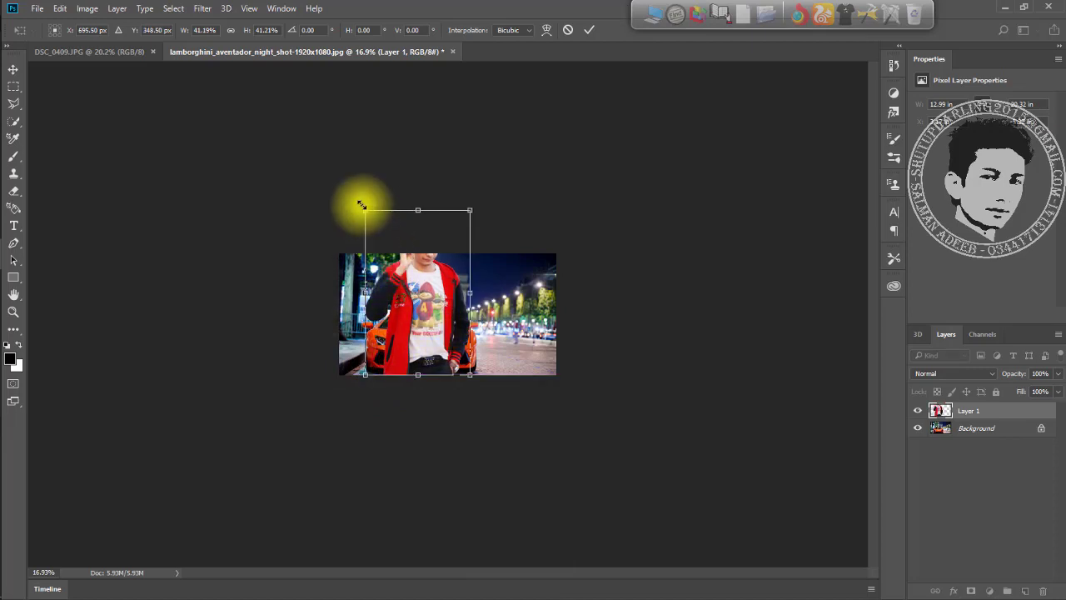
left_click_drag(362, 205, 385, 257)
left_click_drag(444, 305, 426, 304)
key("Return")
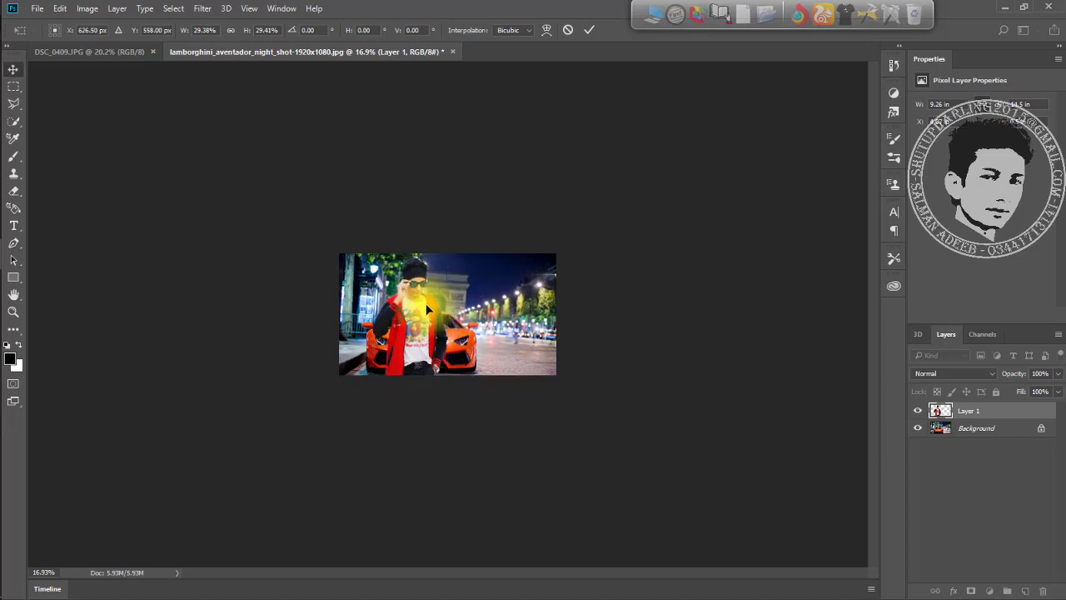
key("ctrl+0")
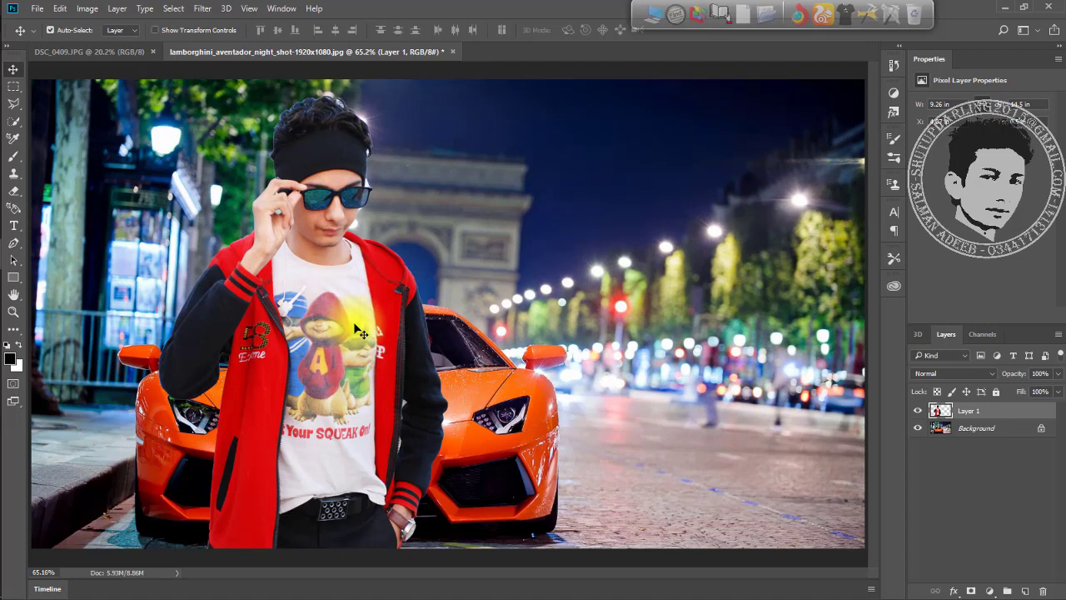
Step: Scale the man's layer to about 87% and move him about 1.64 in right, in front of the car's centre
key("ctrl+t")
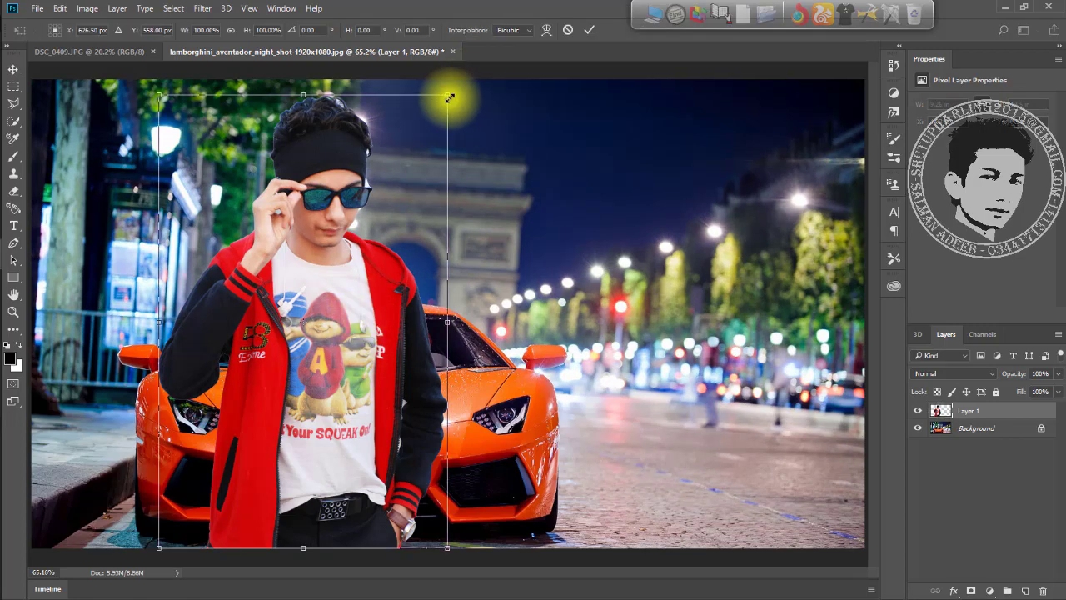
left_click_drag(448, 94, 420, 160)
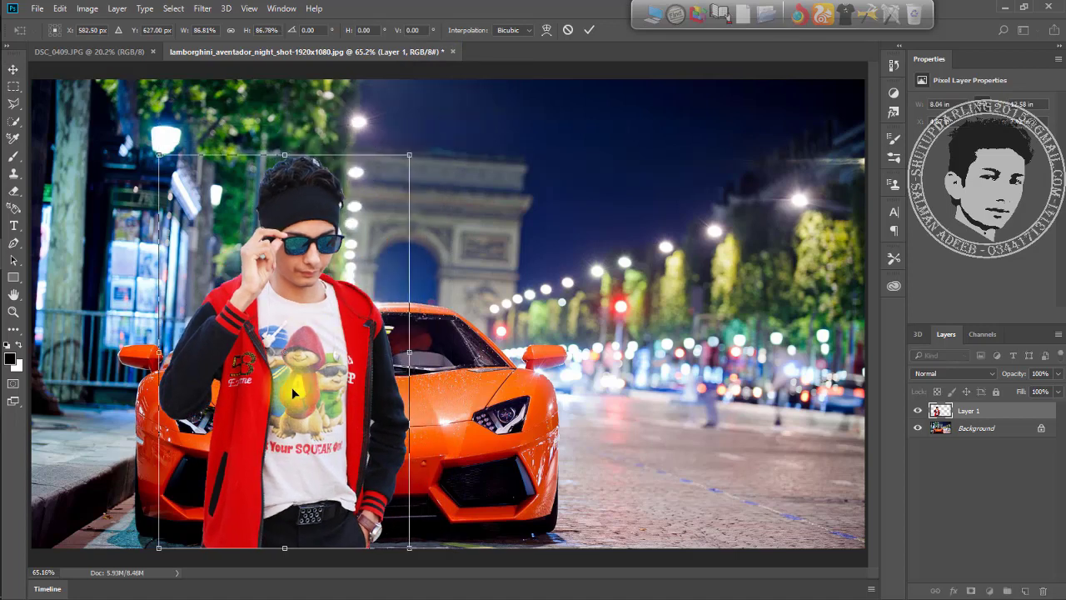
left_click_drag(292, 387, 343, 383)
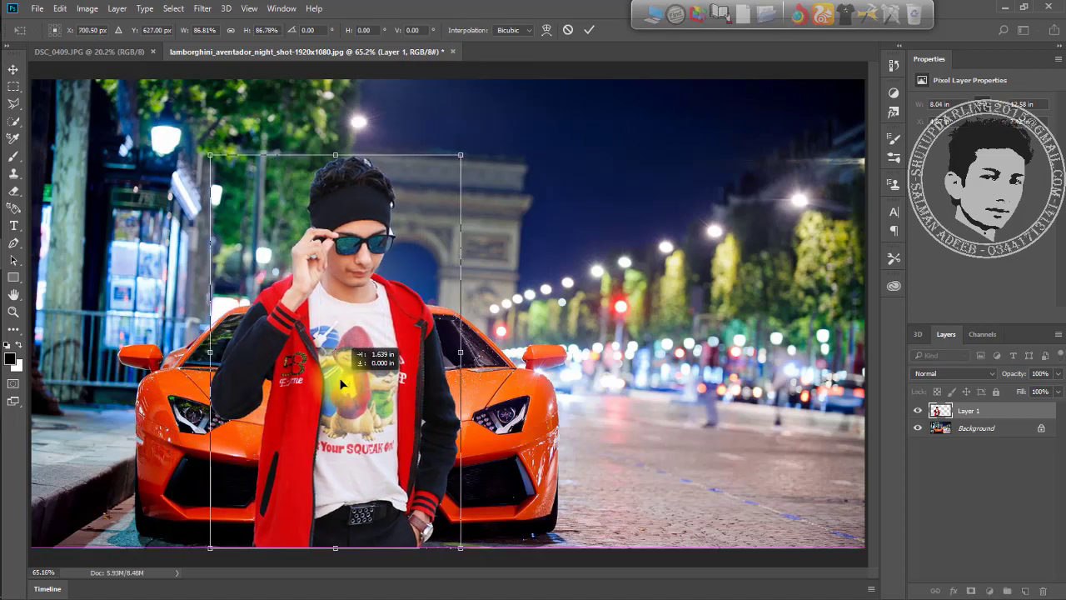
key("Return")
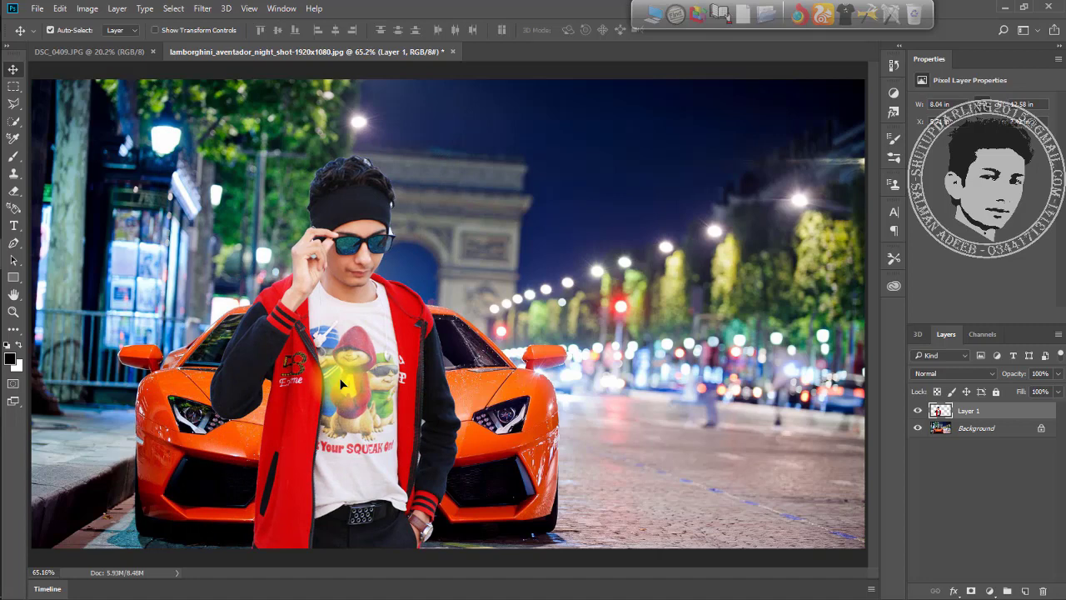
Step: Erase the leftover pale background in the hair, beside the sunglasses and between the fingers with the Magic Eraser Tool
mouse_move(4, 429)
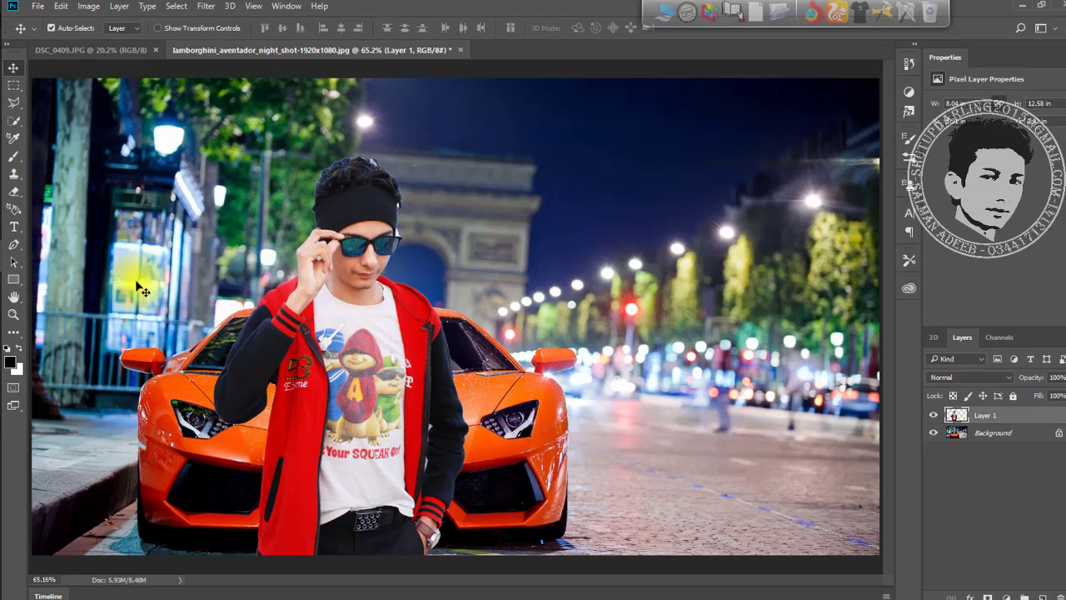
right_click(14, 191)
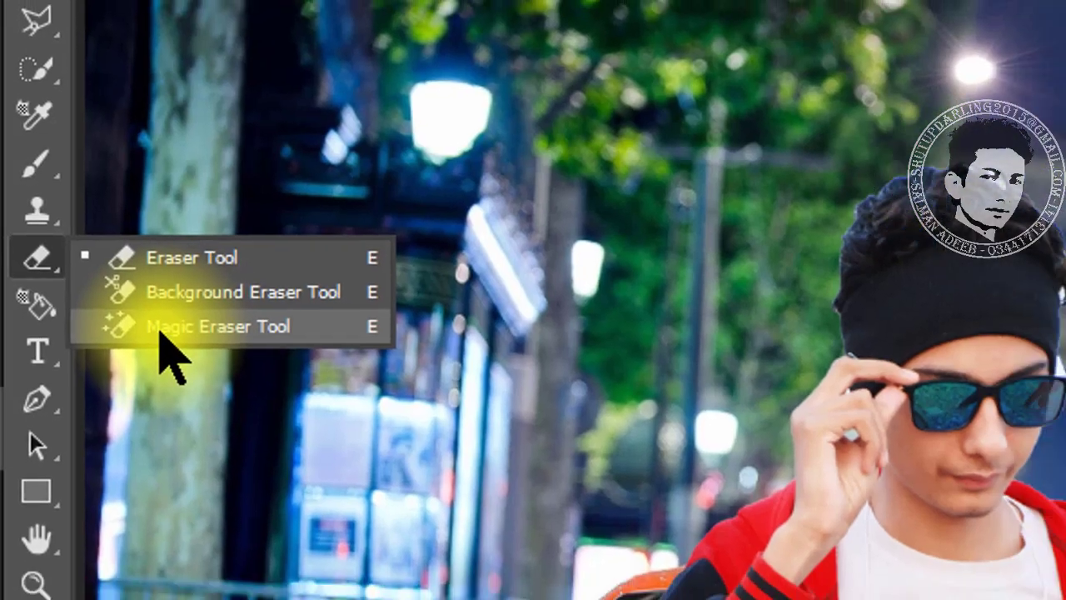
left_click(175, 341)
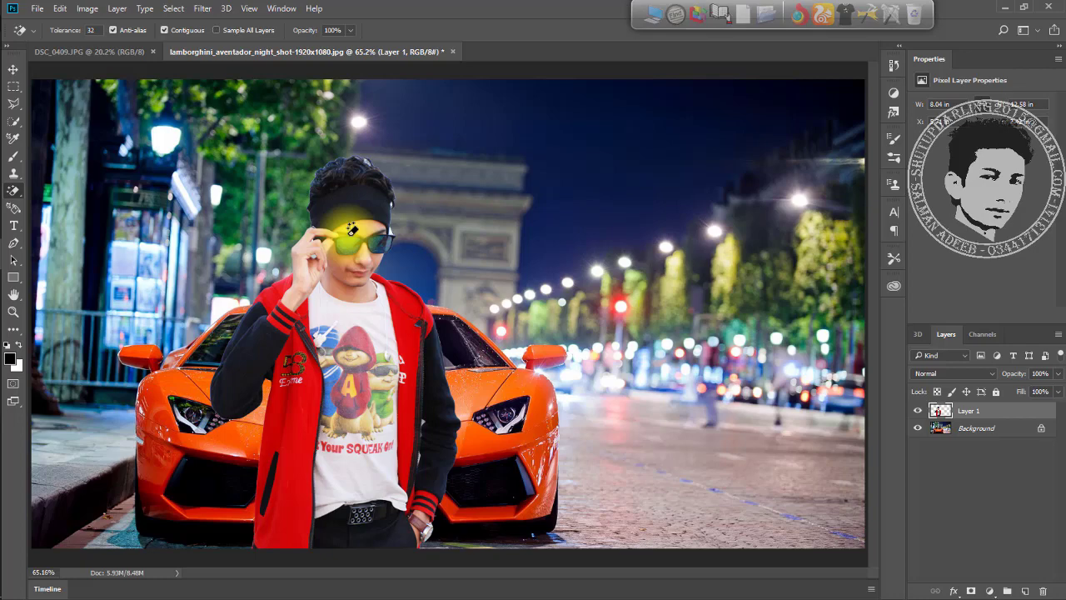
key("ctrl+plus")
key("ctrl+plus")
key("ctrl+plus")
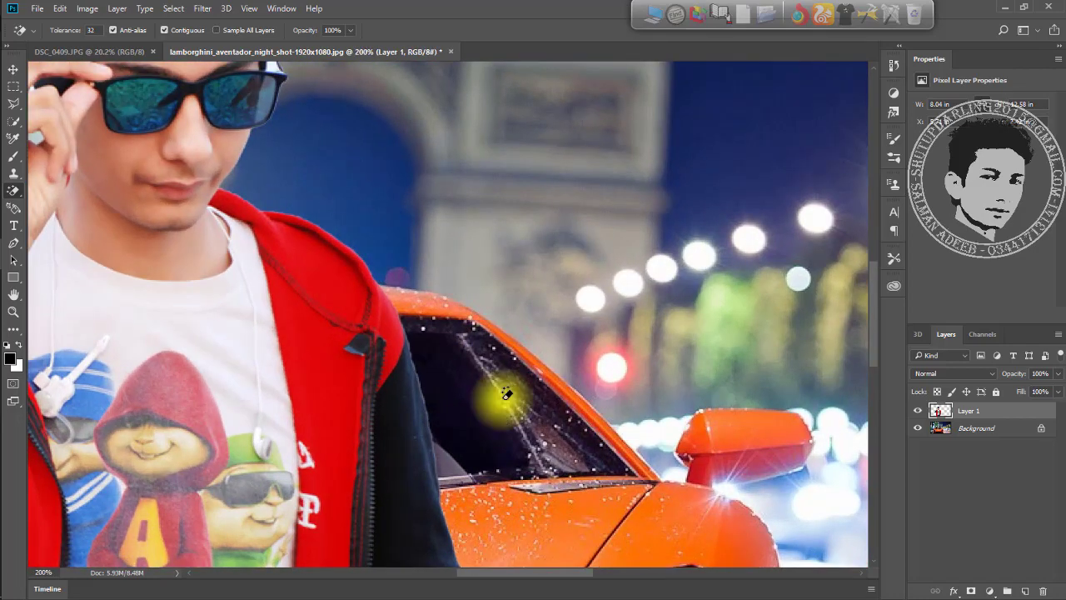
left_click_drag(543, 573, 487, 574)
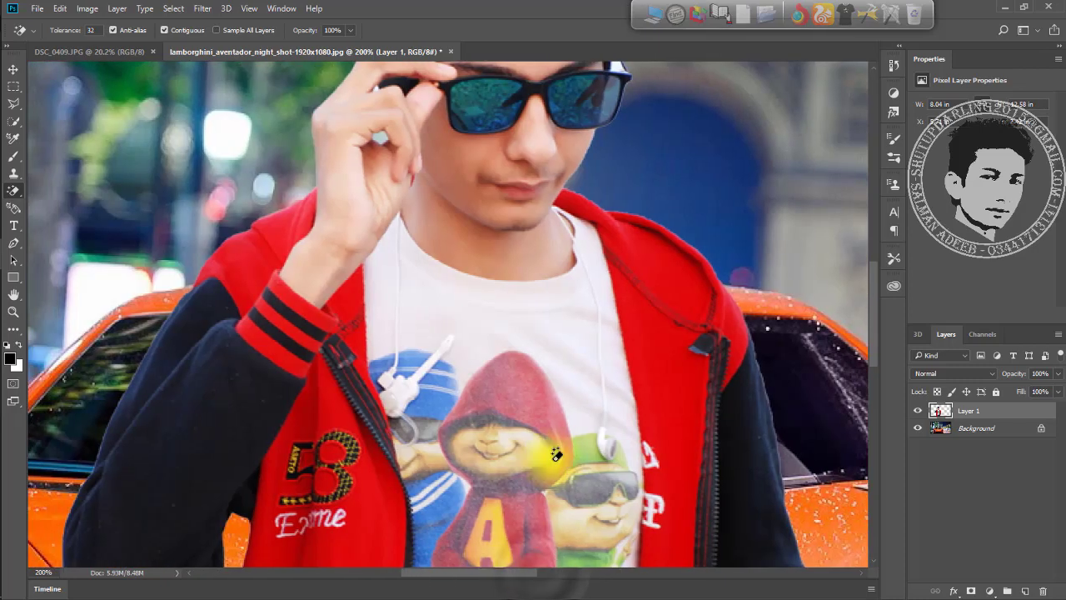
scroll(595, 364, "up", 5)
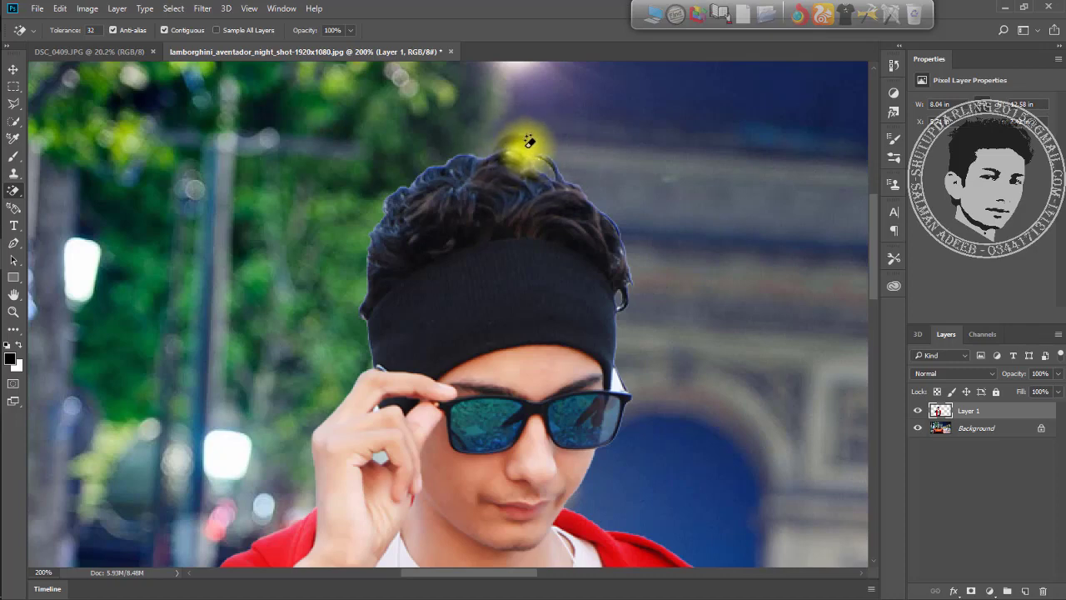
scroll(528, 147, "down", 5)
scroll(524, 143, "up", 1)
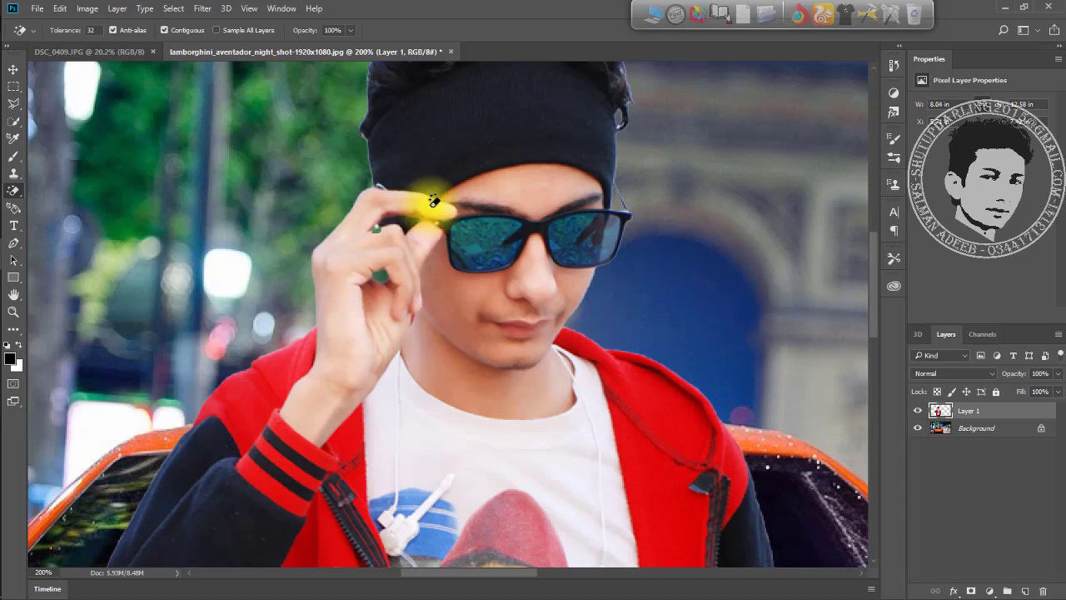
Step: Erase the leftover background gaps between the jacket's zipper edge and the sleeve on the watch side
scroll(429, 207, "down", 10)
scroll(433, 201, "up", 5)
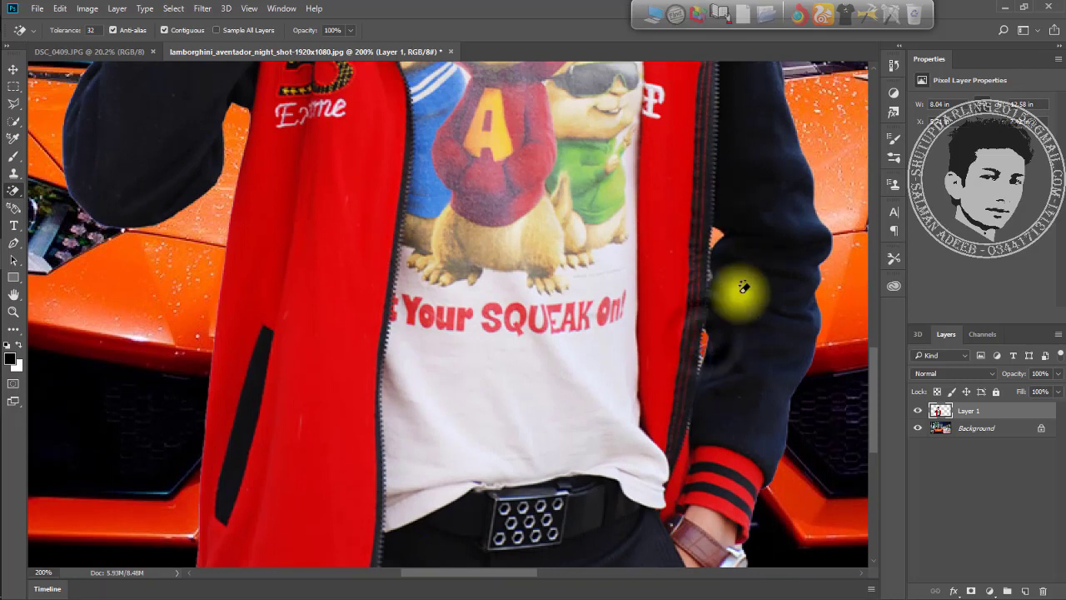
key("ctrl+0")
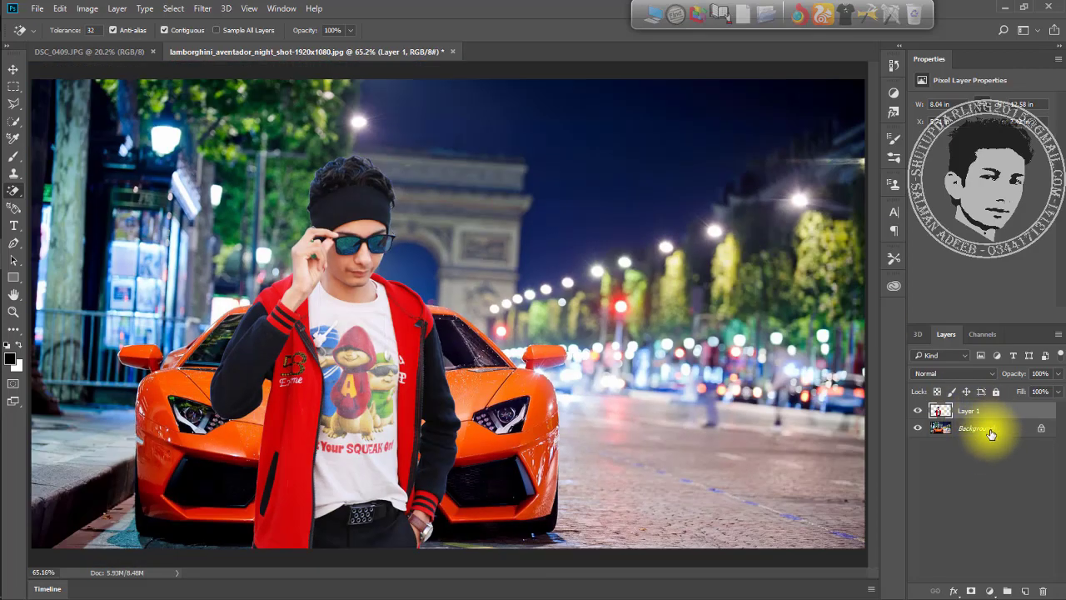
Step: Unlock the background layer and feather a selection of the man's outline by 2 pixels
left_click(1039, 434)
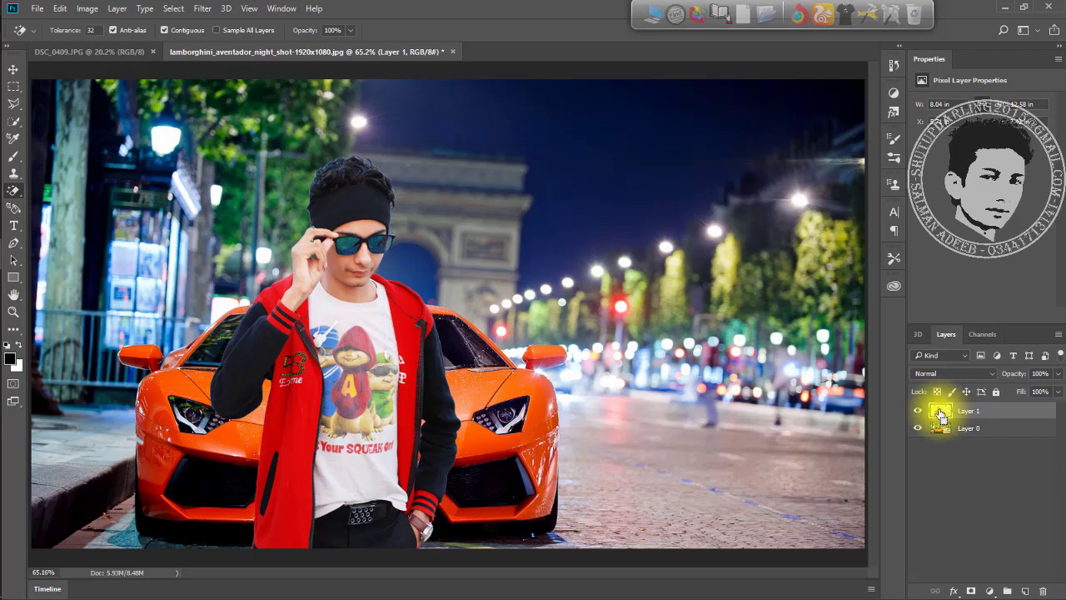
left_click(940, 414, "ctrl")
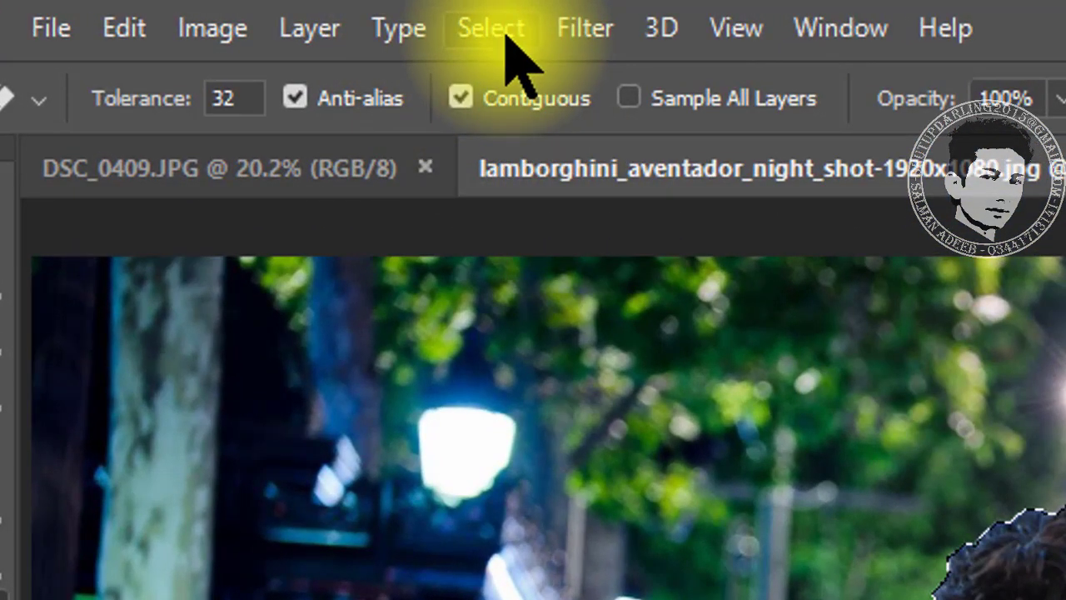
left_click(499, 34)
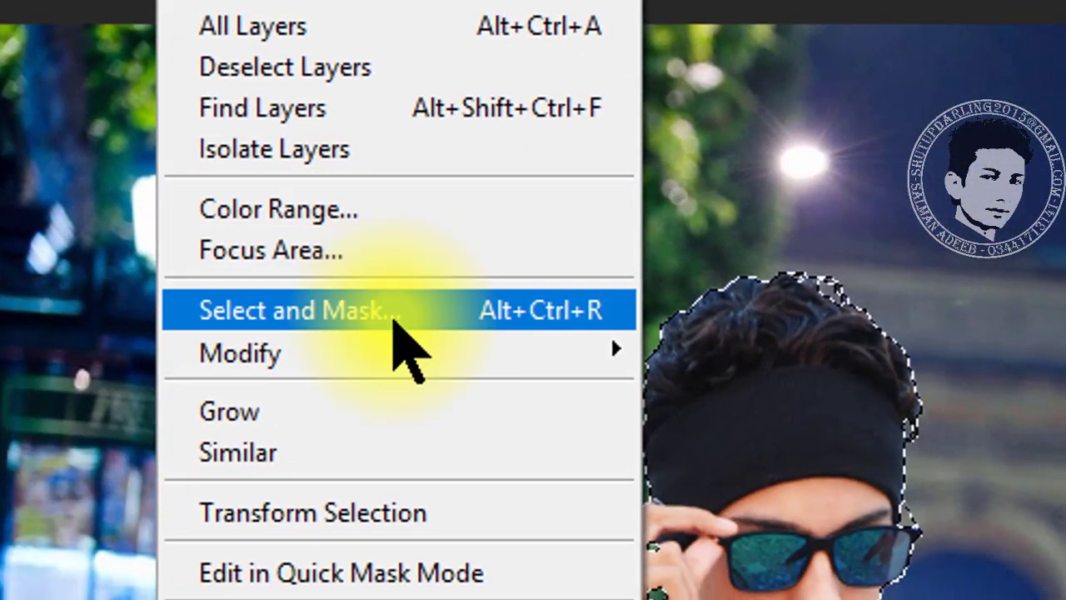
mouse_move(413, 352)
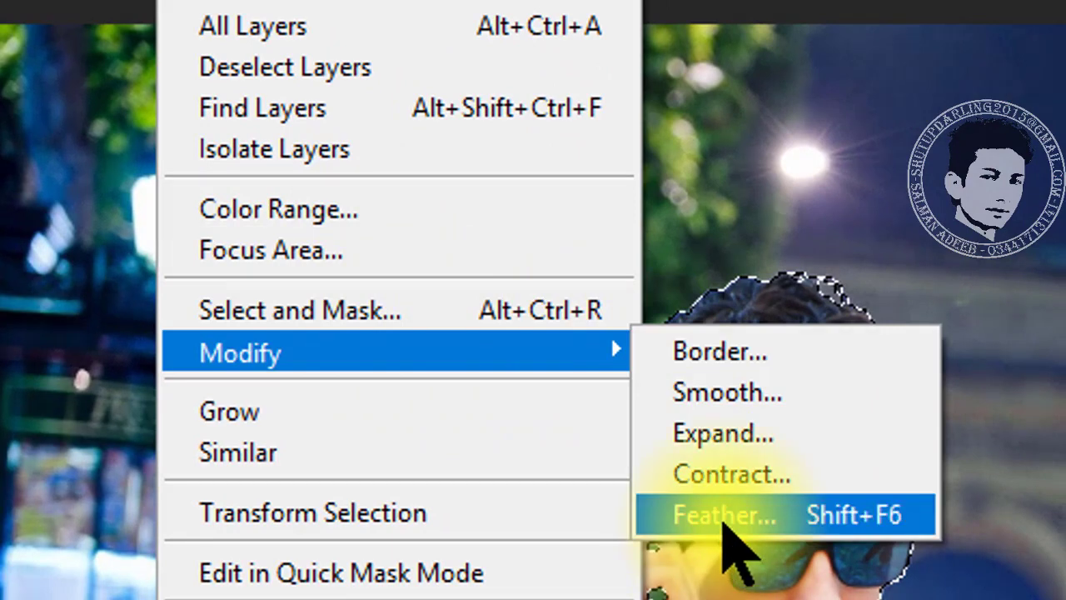
left_click(723, 517)
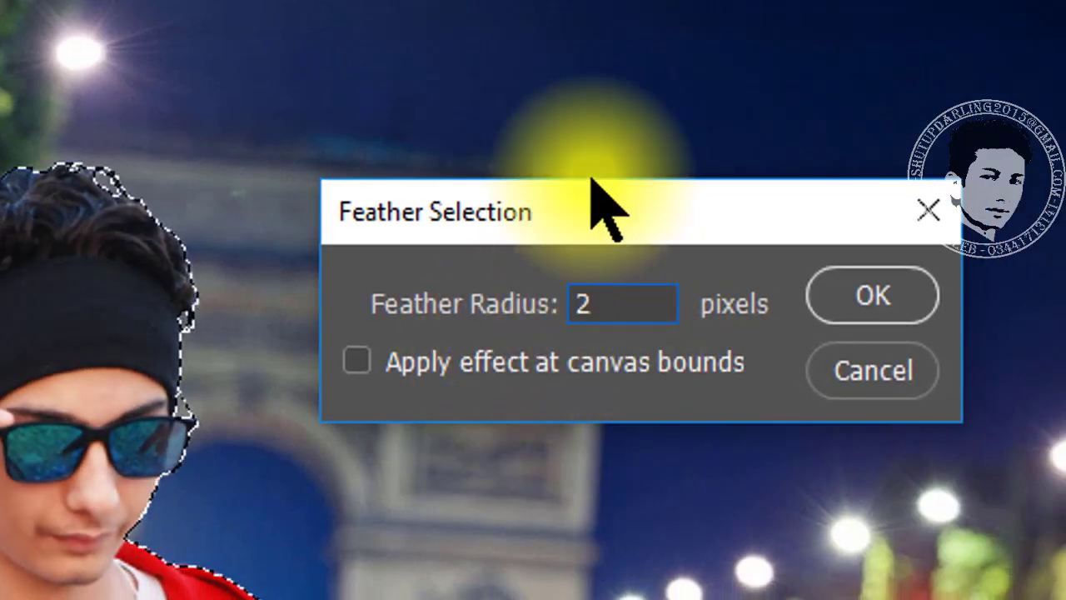
left_click(883, 312)
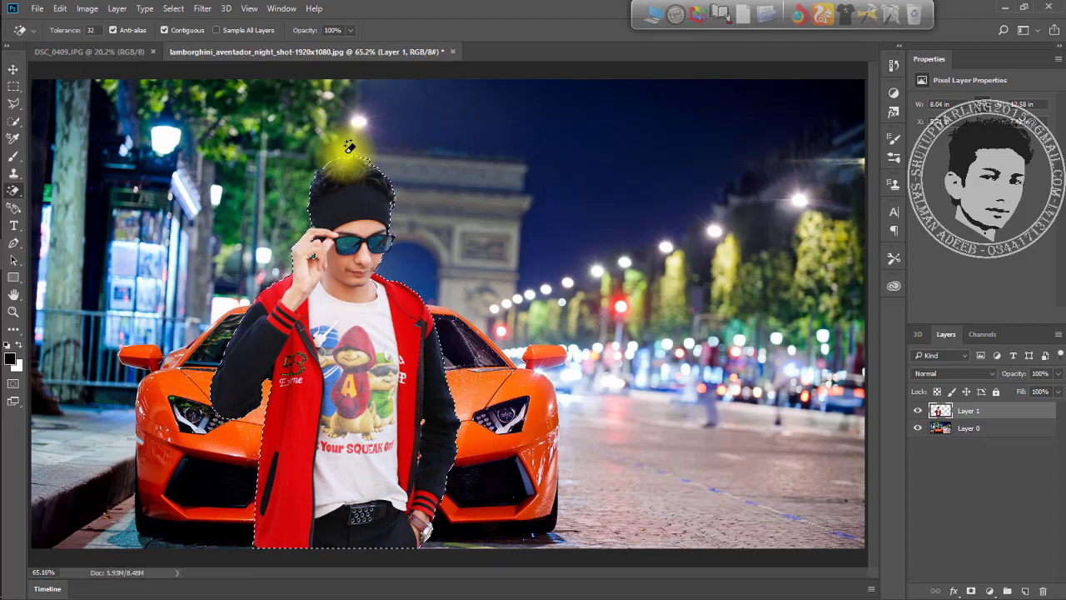
Step: Invert the feathered selection, delete the hard fringe around the man's hair and body, and deselect
key("ctrl+shift+i")
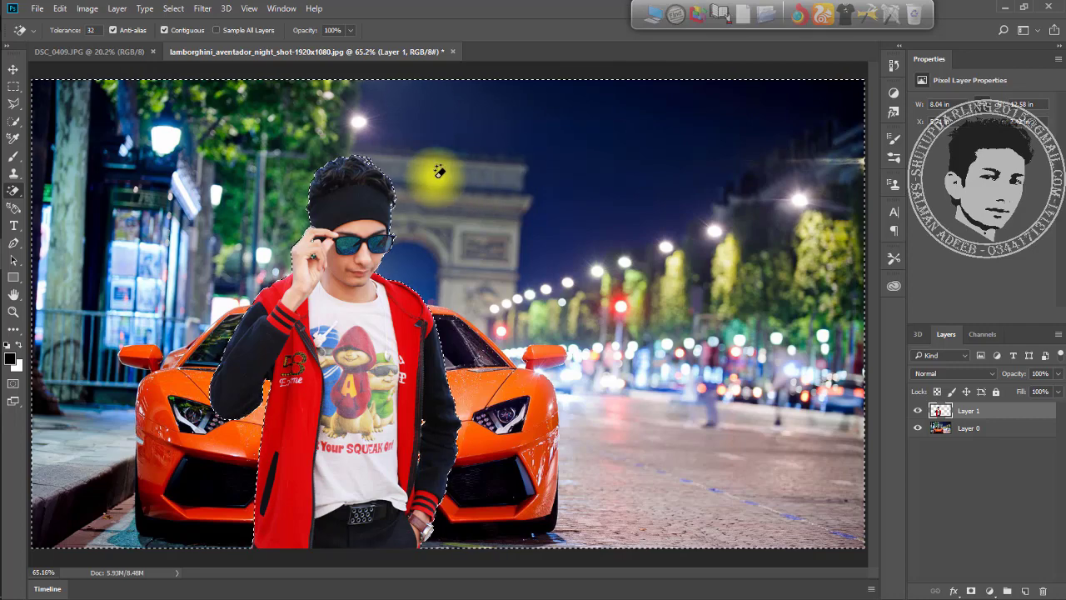
key("ctrl+plus")
key("ctrl+plus")
key("ctrl+plus")
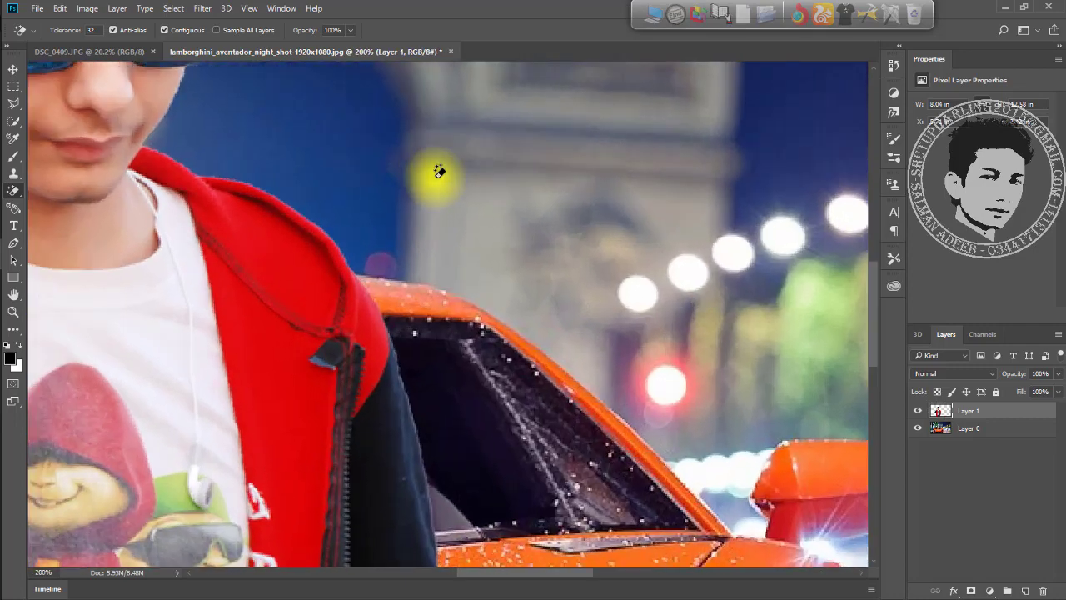
key("ctrl+plus")
key("ctrl+plus")
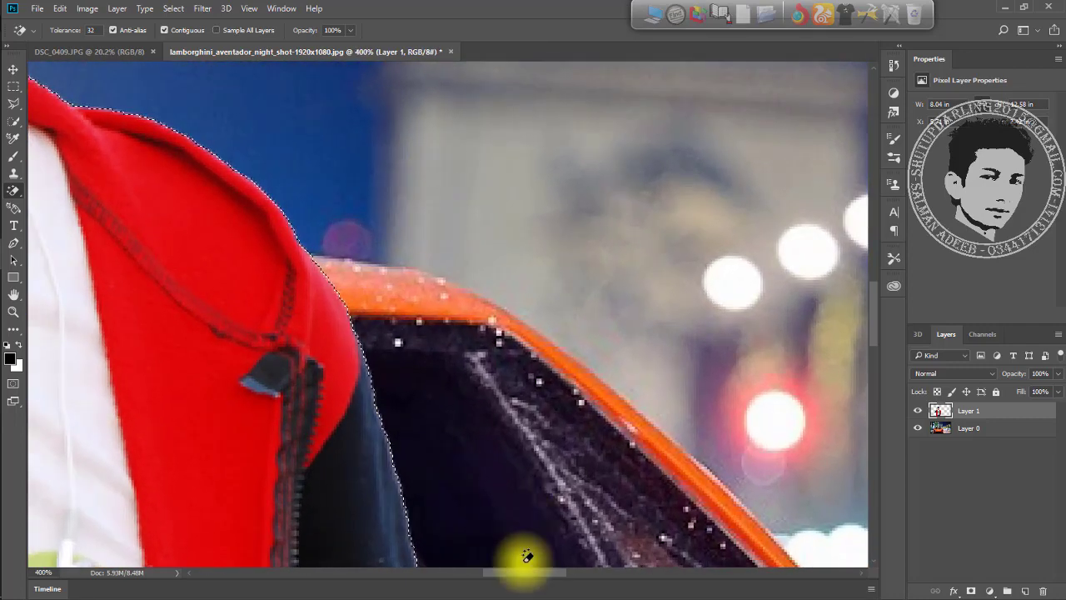
scroll(500, 573, "left", 6)
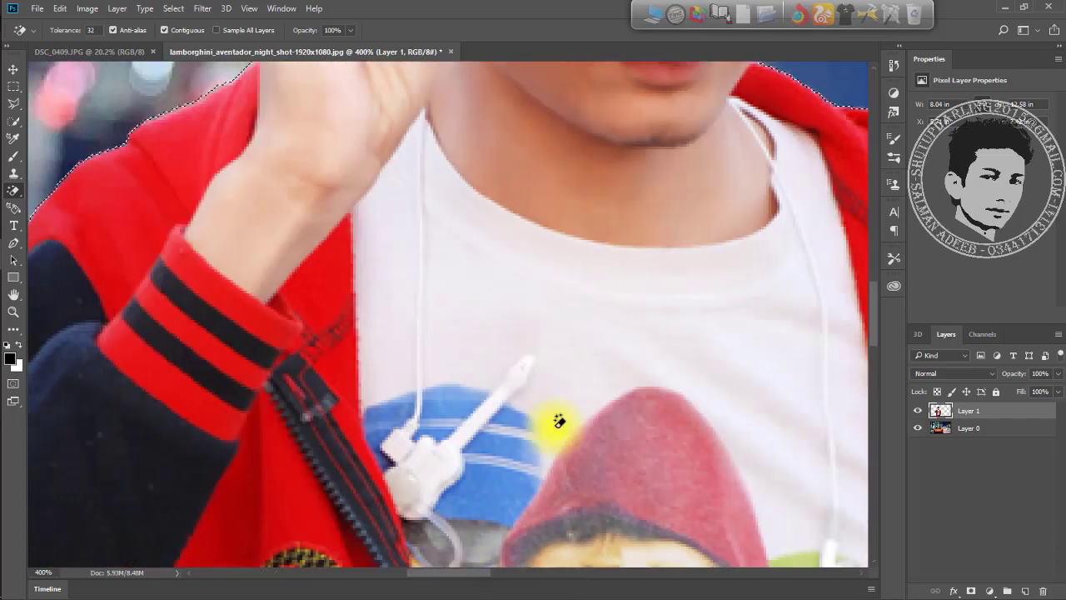
scroll(557, 423, "up", 10)
scroll(555, 424, "down", 1)
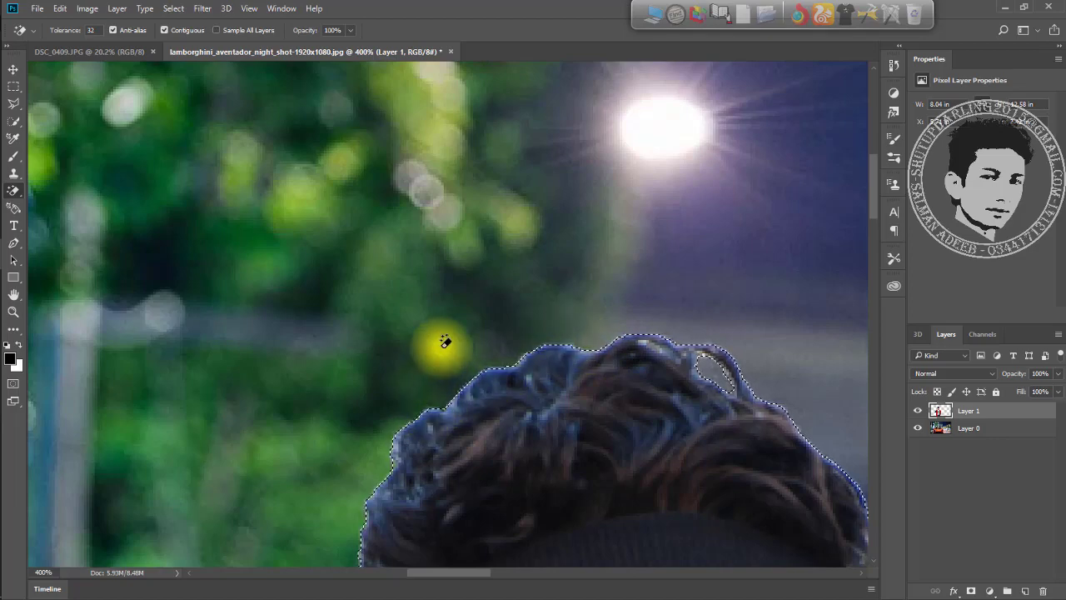
key("Delete")
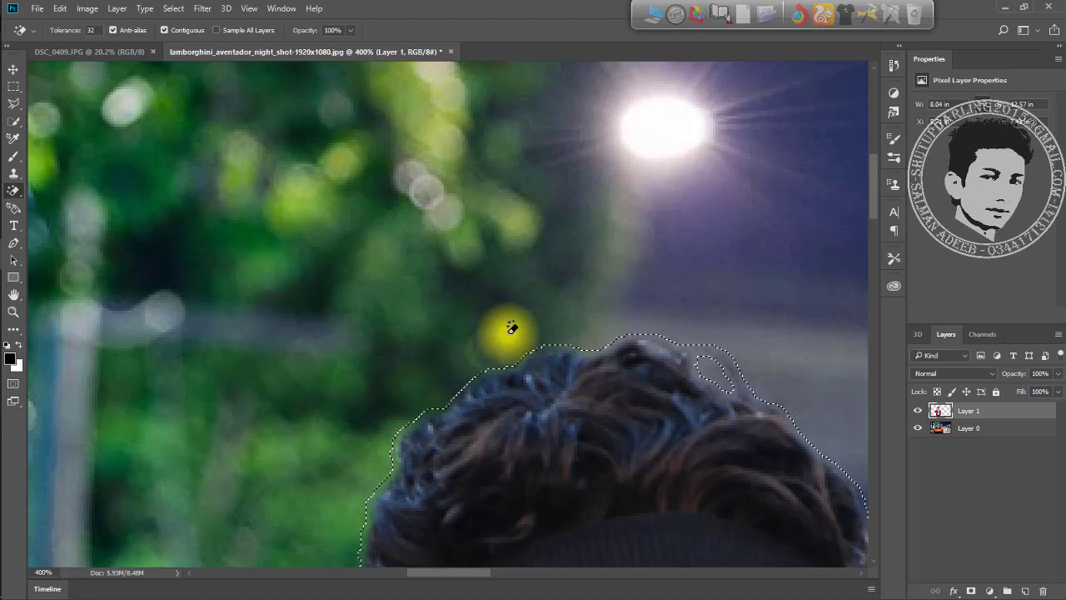
key("ctrl+0")
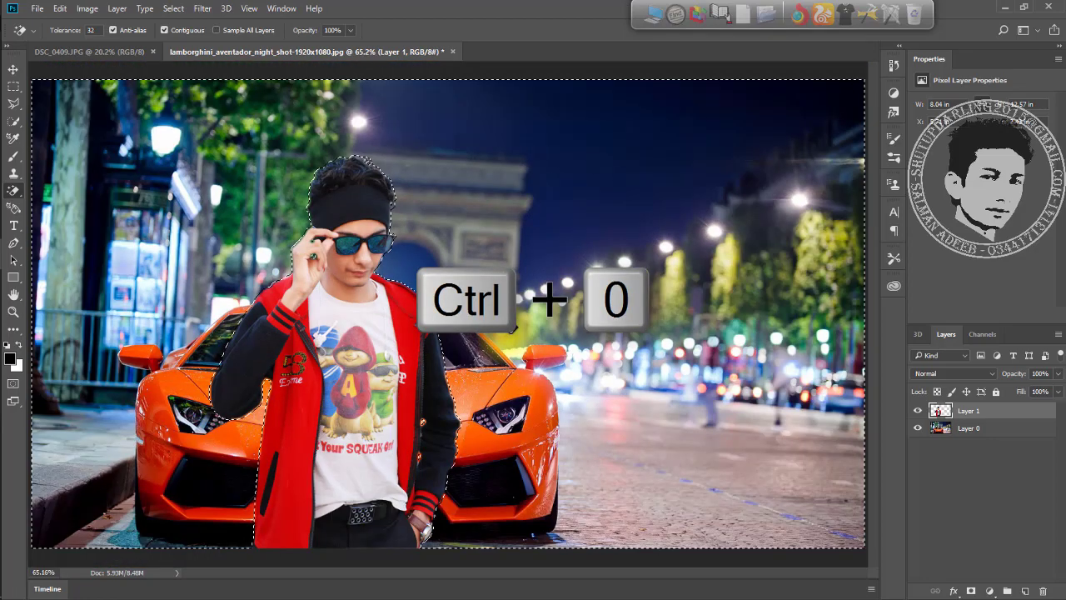
key("ctrl+d")
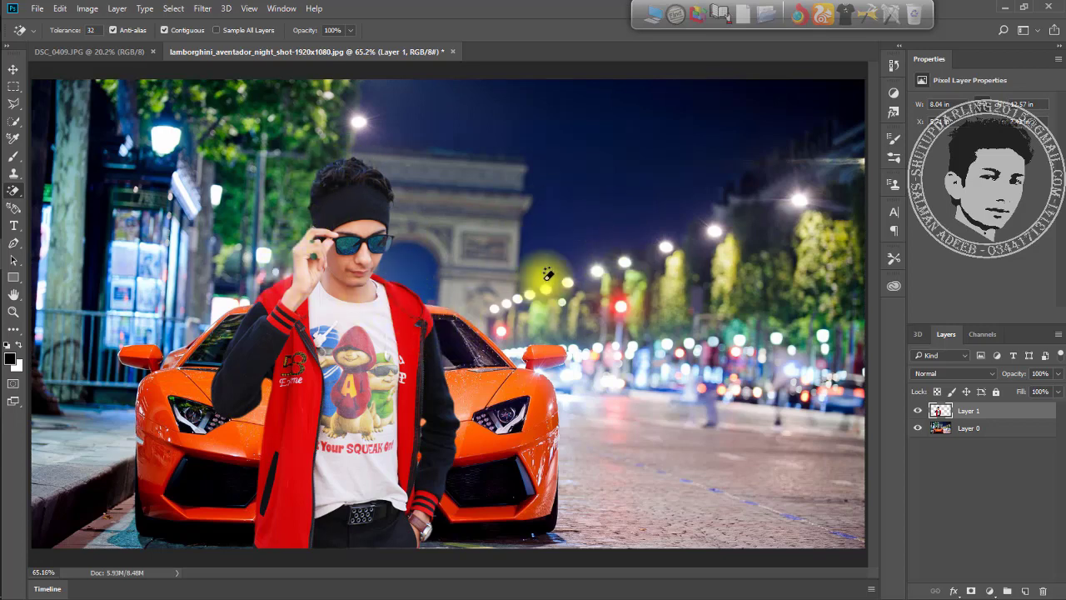
Step: Merge the man's layer and the Lamborghini background layer into one layer
left_click(991, 429)
left_click(992, 410)
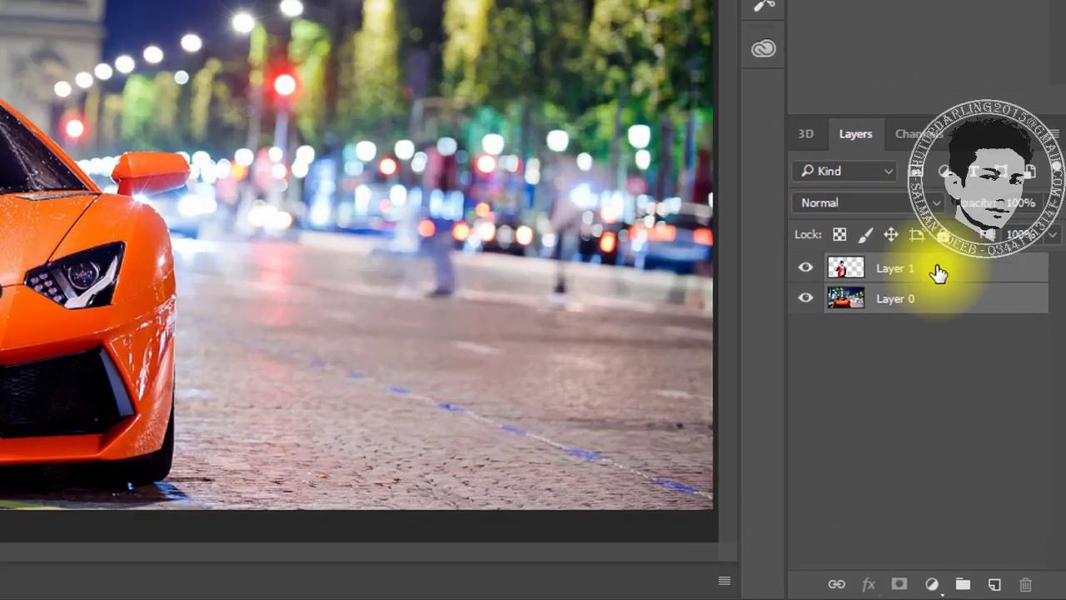
right_click(939, 274)
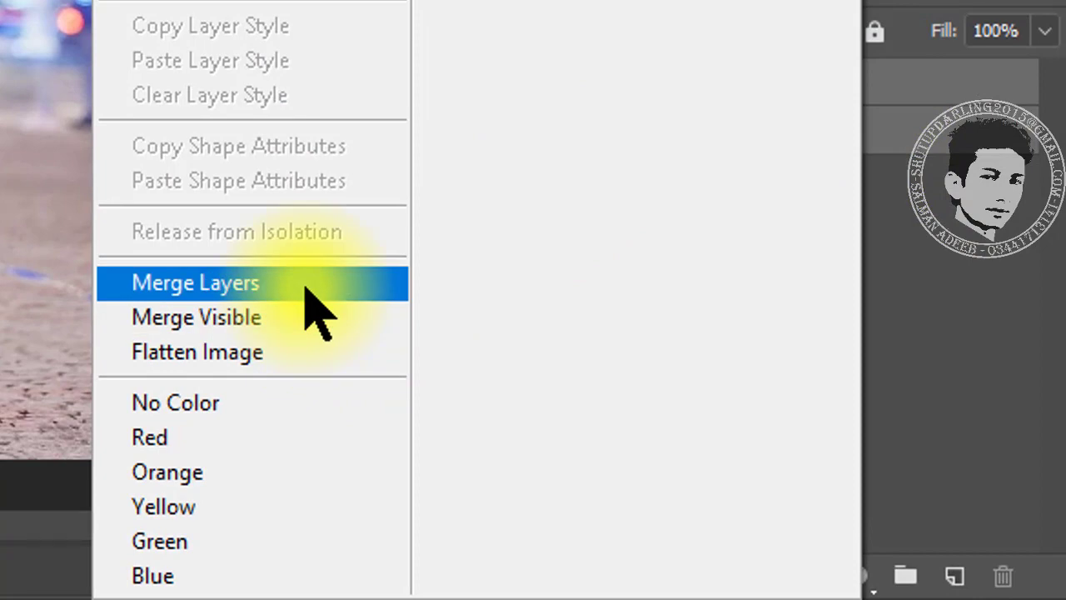
left_click(306, 288)
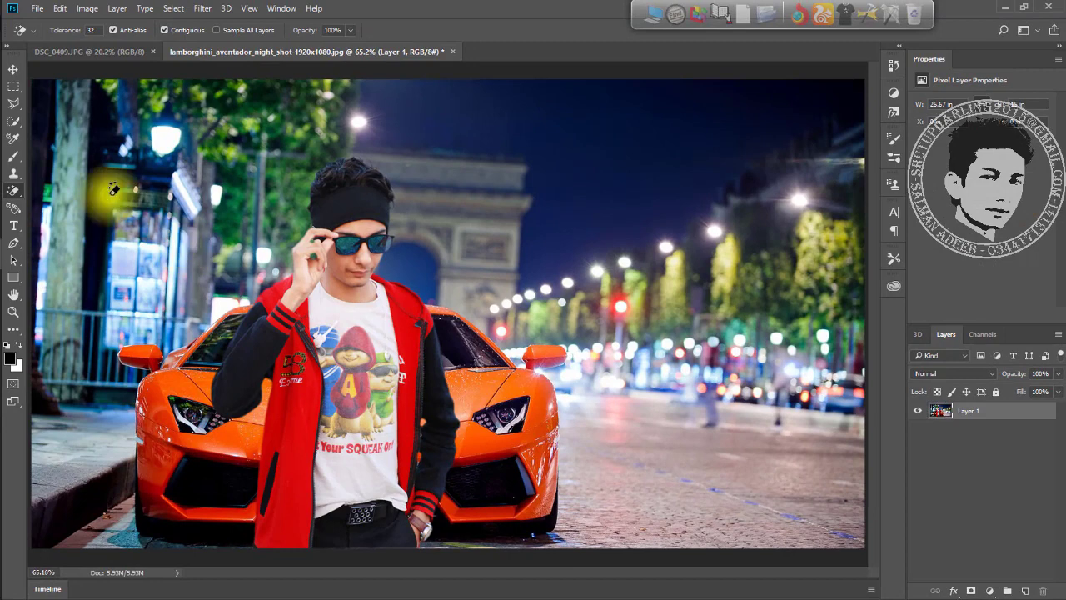
Step: Crop both sides of the image to about 14.74 in wide, framing the man and the whole car
left_click(17, 333)
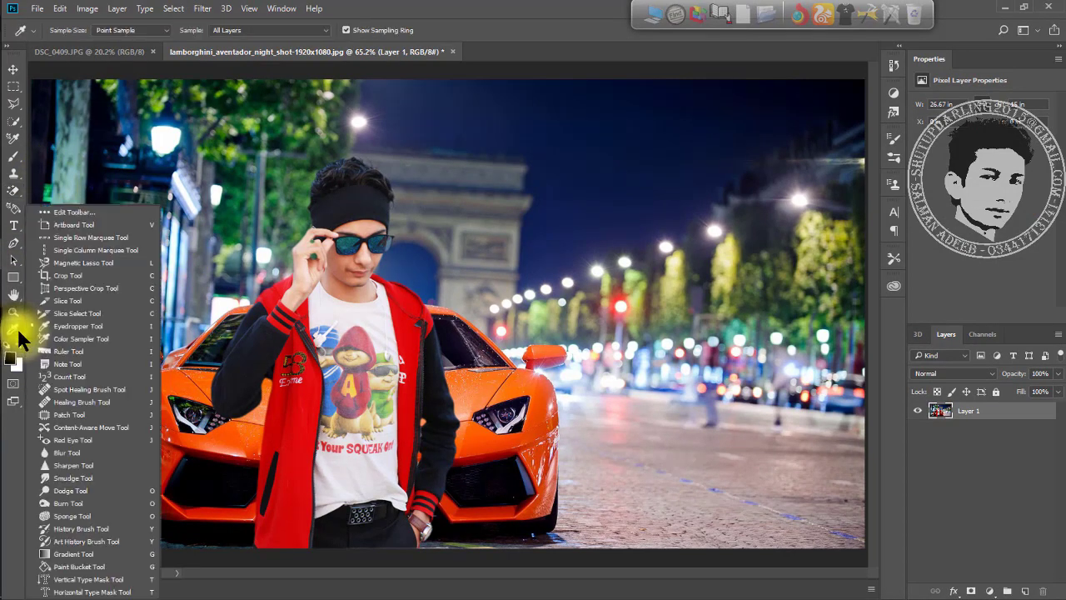
left_click(84, 273)
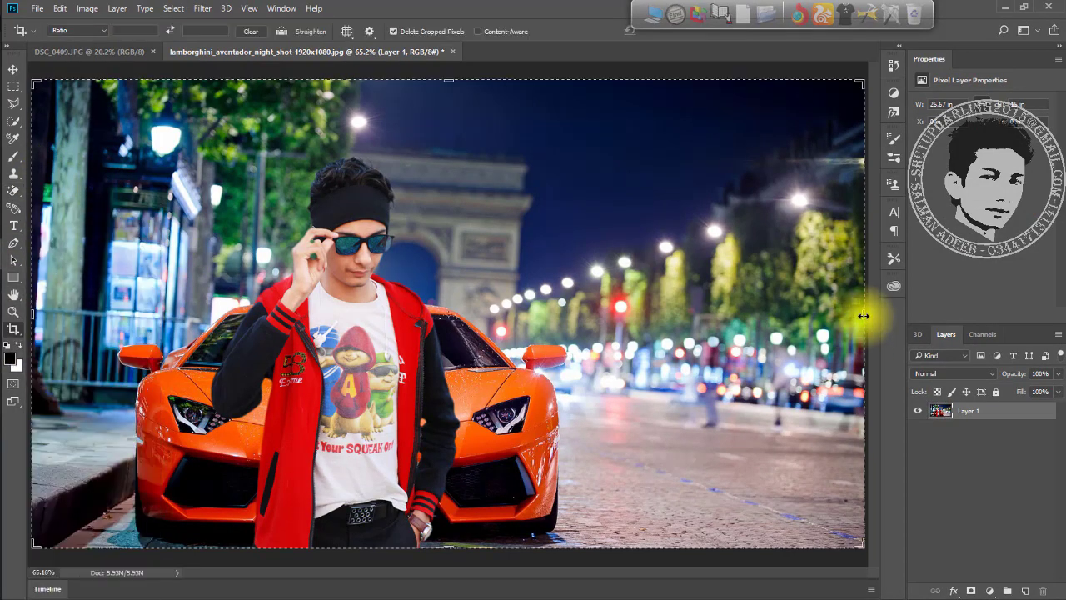
left_click_drag(864, 313, 714, 312)
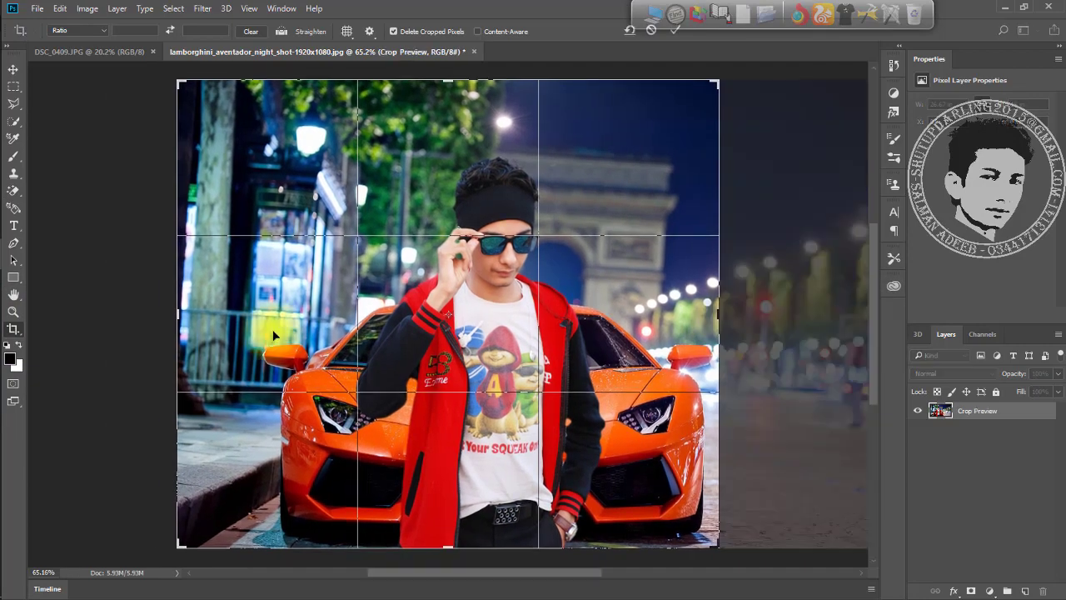
left_click_drag(180, 315, 218, 317)
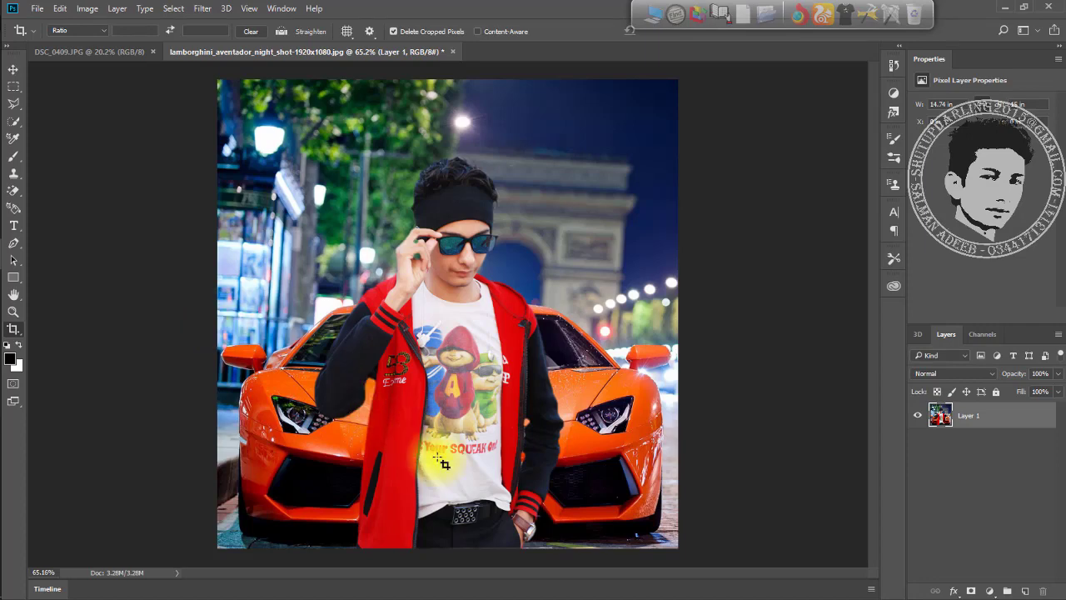
key("Return")
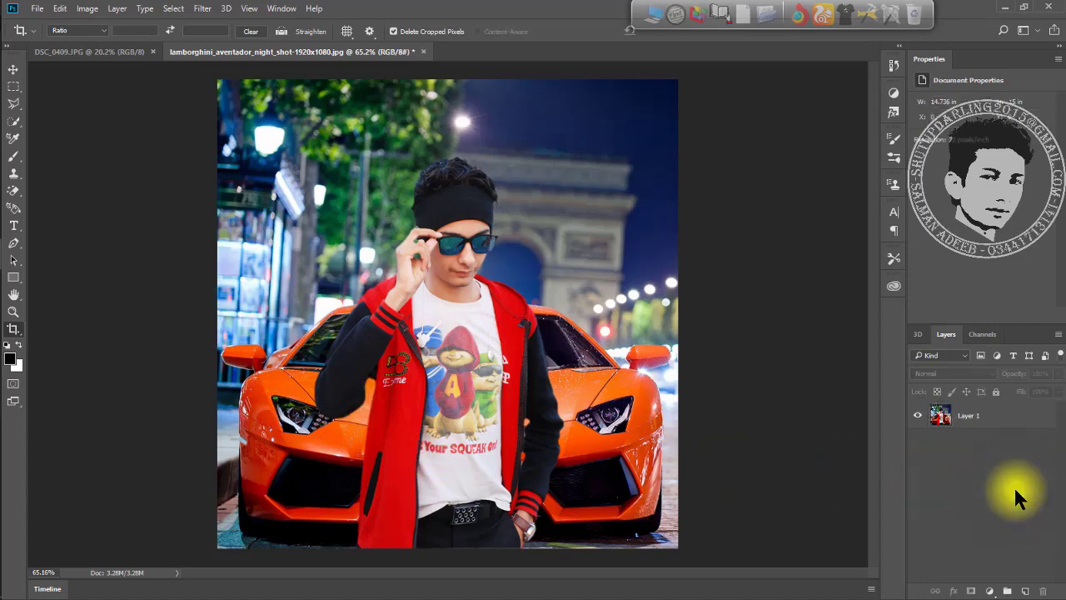